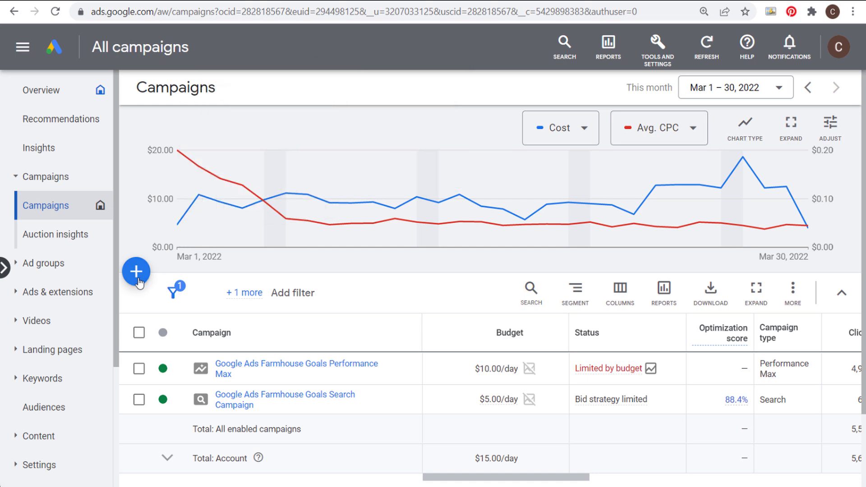
Create a new campaign with Sales as its objective.
{"action": "left_click", "coordinate": [136, 272]}
{"action": "left_click", "coordinate": [150, 291]}
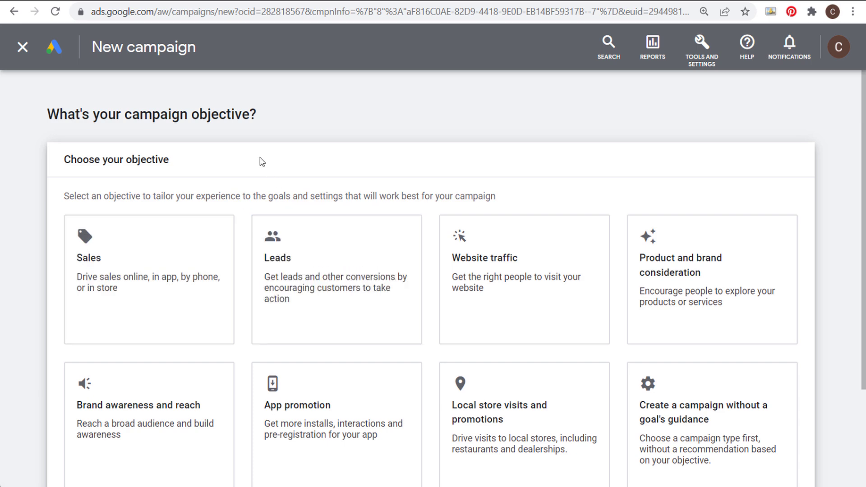
{"action": "left_click", "coordinate": [161, 246]}
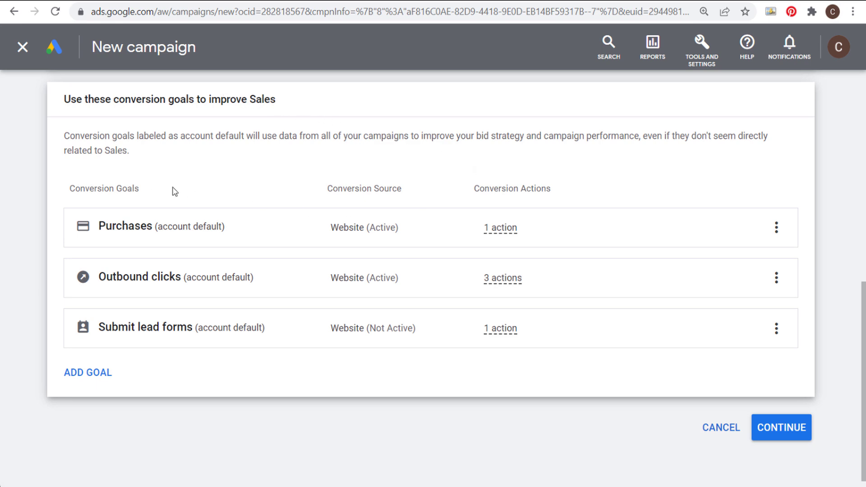
Remove the Outbound clicks and Submit lead forms conversion goals from the campaign and continue to the campaign type selection.
{"action": "left_click", "coordinate": [776, 278]}
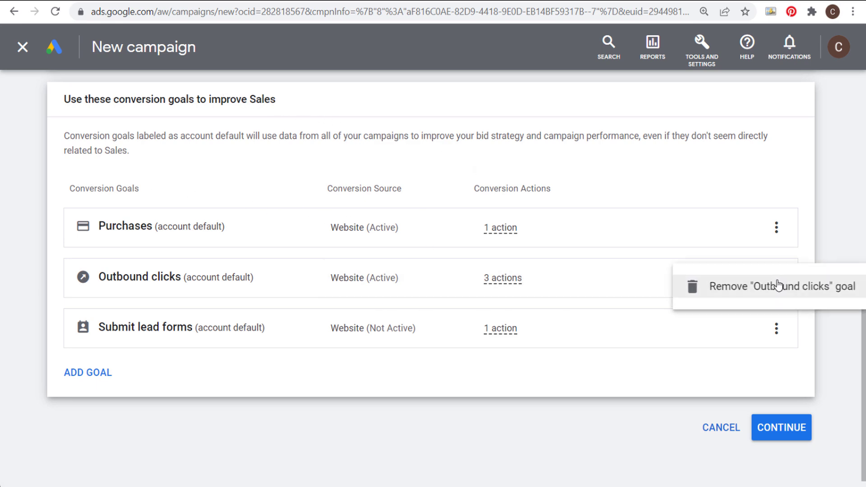
{"action": "left_click", "coordinate": [776, 281]}
{"action": "left_click", "coordinate": [579, 301]}
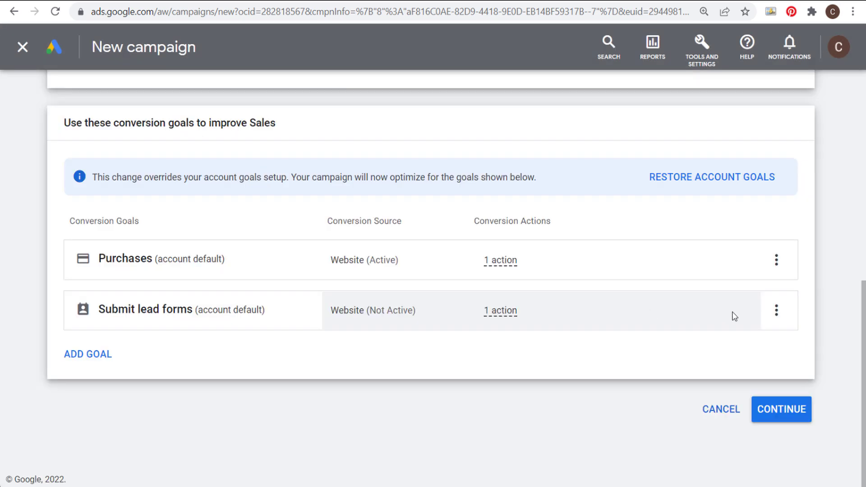
{"action": "left_click", "coordinate": [777, 310]}
{"action": "left_click", "coordinate": [735, 318]}
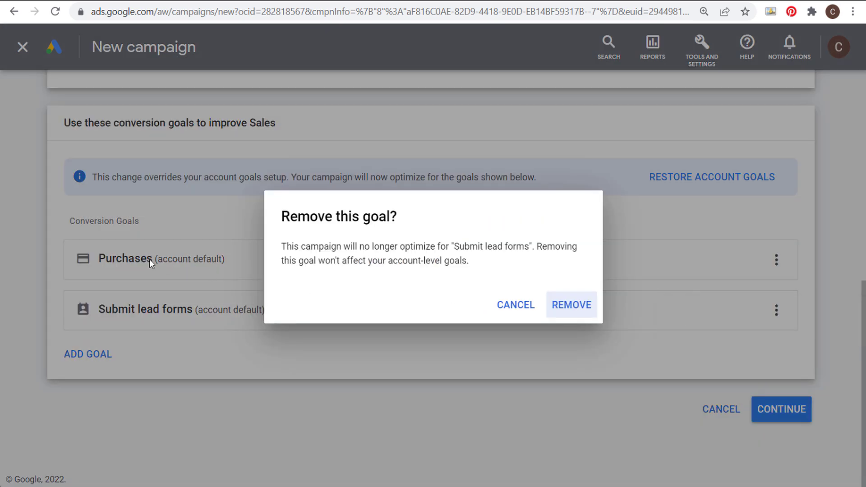
{"action": "left_click", "coordinate": [576, 312]}
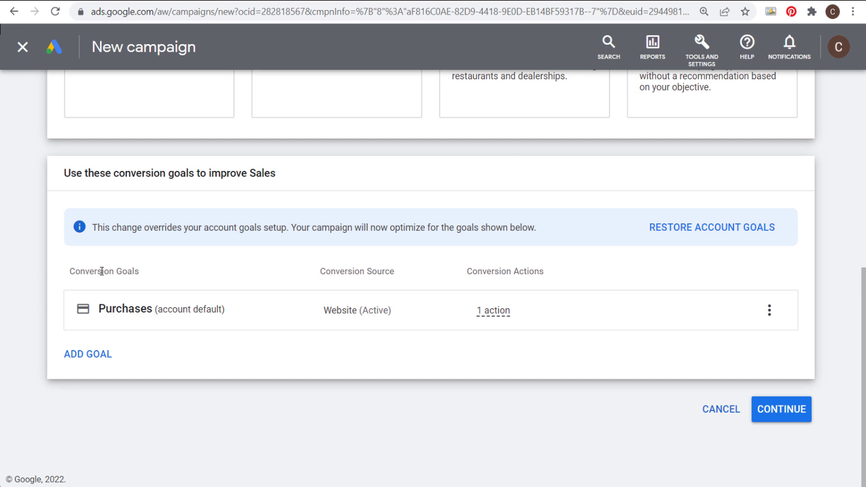
{"action": "left_click", "coordinate": [789, 417]}
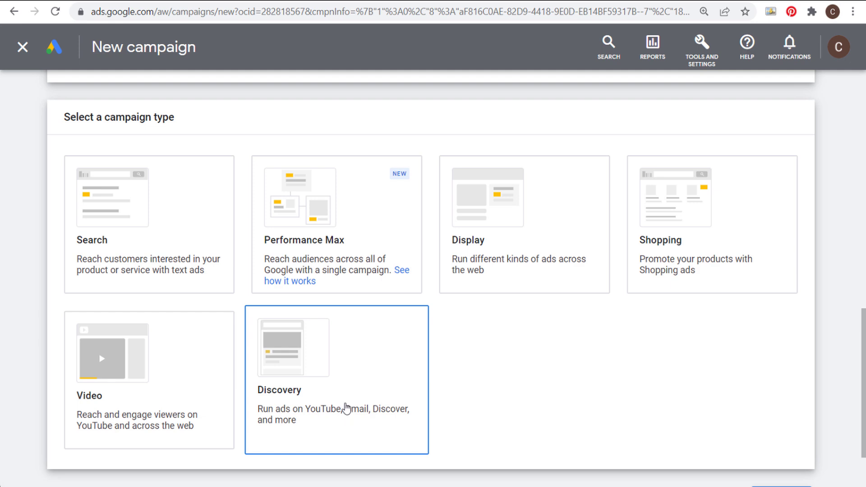
Choose the Discovery campaign type and enter the copied farmhousegoals.com/product-category/farmhouse-furniture/ address as the landing page.
{"action": "left_click", "coordinate": [356, 359]}
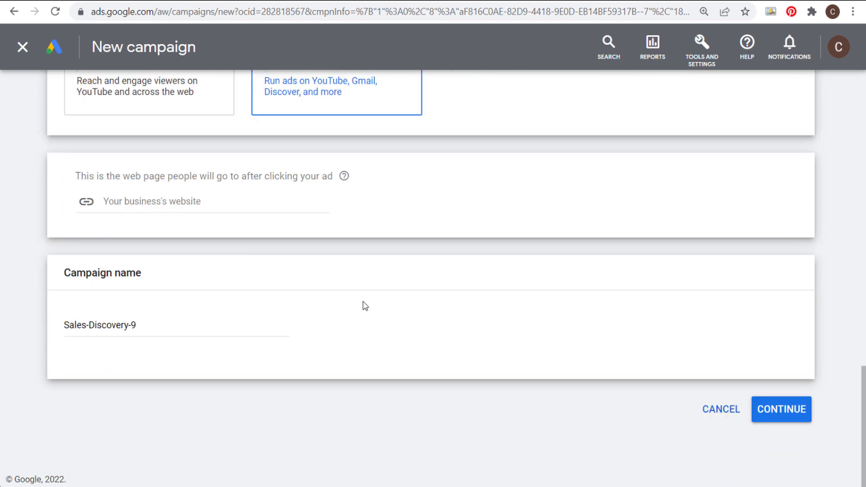
{"action": "left_click_drag", "start_coordinate": [89, 176], "coordinate": [178, 175]}
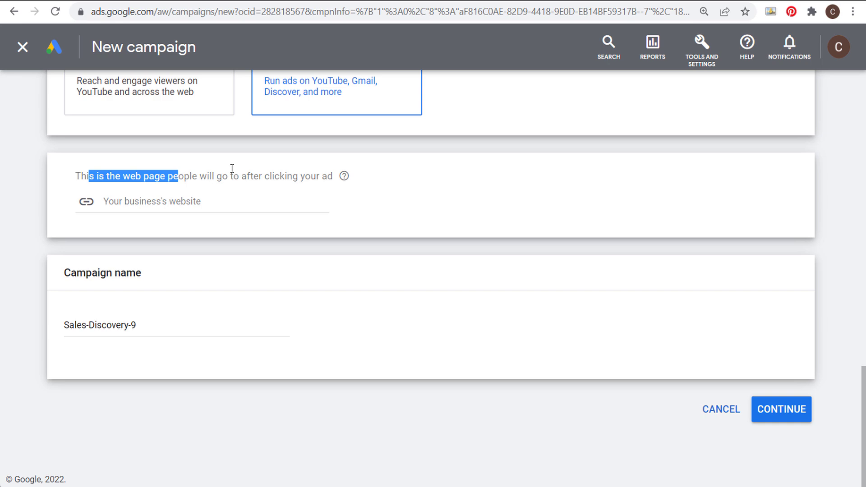
{"action": "scroll", "coordinate": [236, 176], "scroll_direction": "up", "scroll_amount": 2}
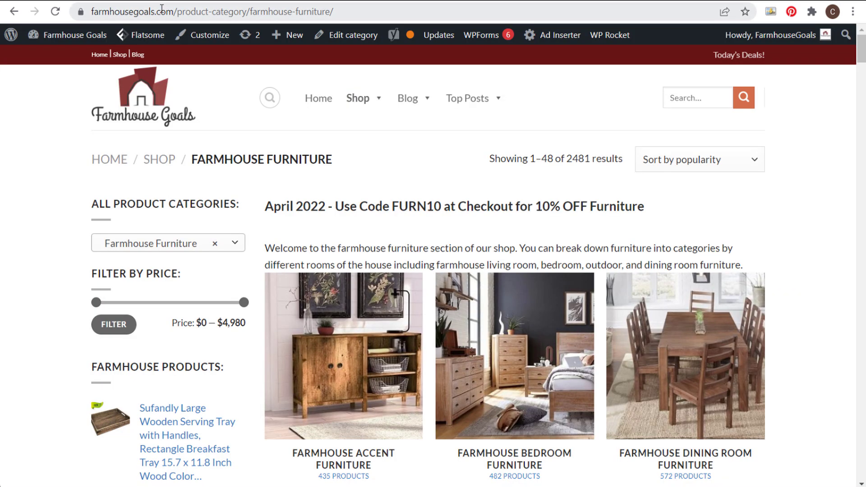
{"action": "left_click", "coordinate": [162, 12]}
{"action": "key", "text": "ctrl+c"}
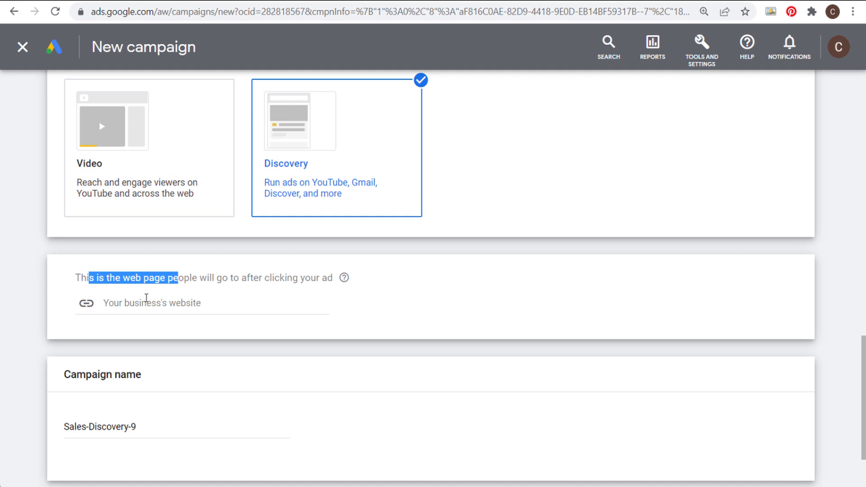
{"action": "left_click", "coordinate": [146, 301]}
{"action": "key", "text": "ctrl+v"}
{"action": "left_click", "coordinate": [501, 299]}
{"action": "scroll", "coordinate": [110, 253], "scroll_direction": "down", "scroll_amount": 2}
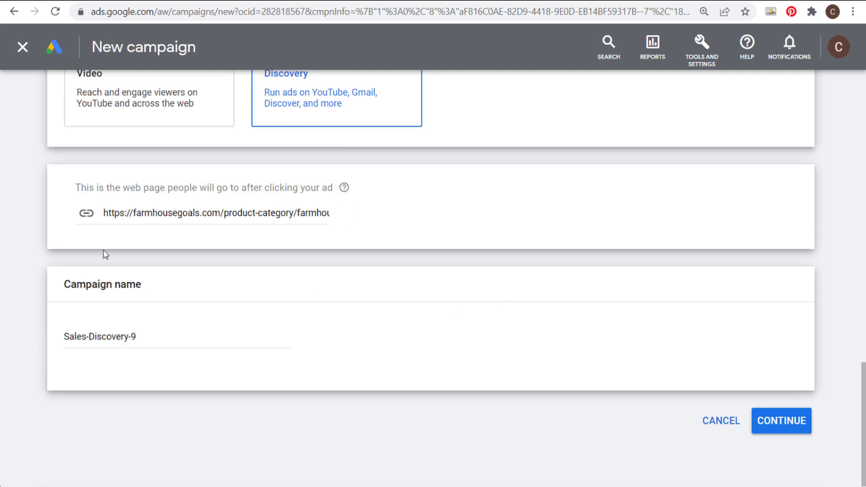
Name the campaign "April 2022 Farmhouse Furniture Sale" and continue to the campaign settings.
{"action": "left_click_drag", "start_coordinate": [180, 338], "coordinate": [19, 342]}
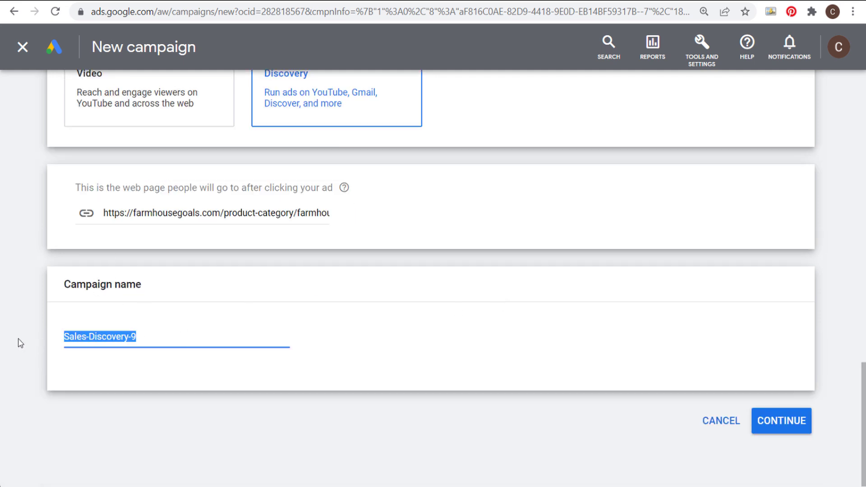
{"action": "type", "text": "April 2022 Farmhouse Furniture Sale"}
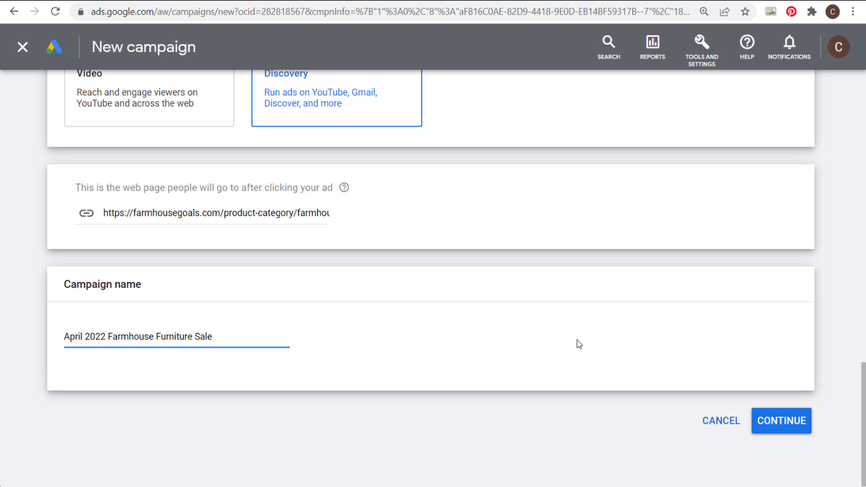
{"action": "left_click", "coordinate": [784, 427]}
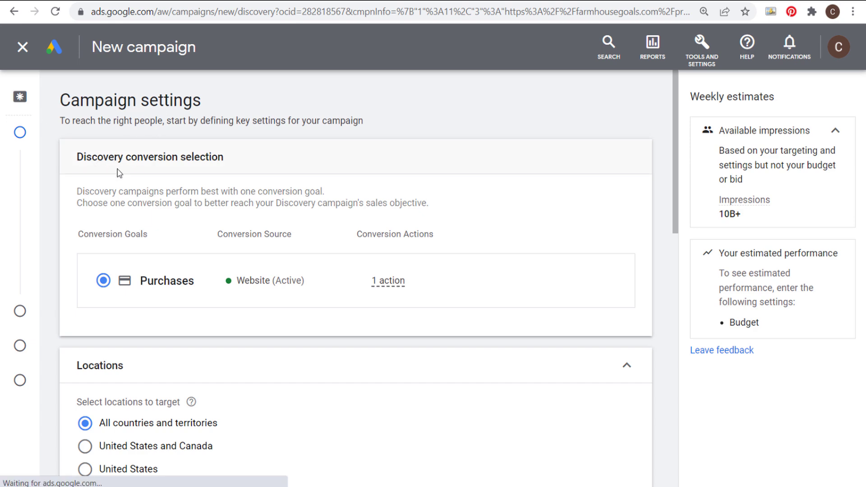
Set the campaign's target locations to United States and Canada.
{"action": "scroll", "coordinate": [375, 155], "scroll_direction": "down", "scroll_amount": 4}
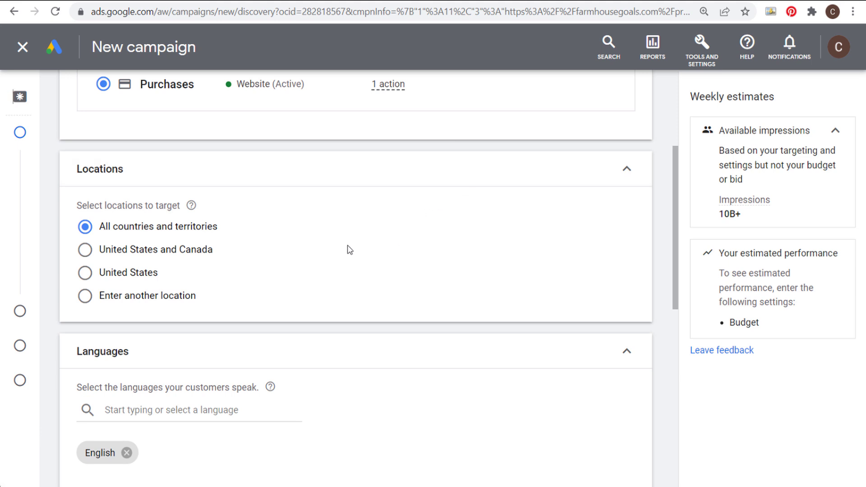
{"action": "left_click", "coordinate": [187, 251]}
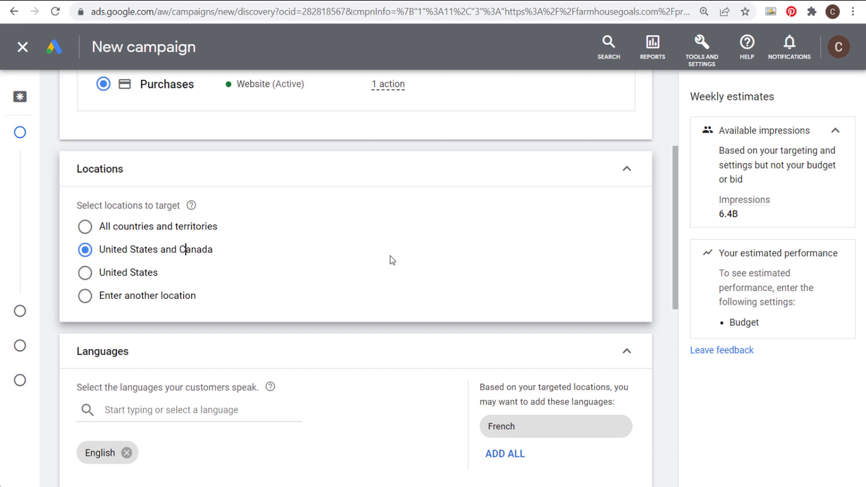
{"action": "scroll", "coordinate": [403, 258], "scroll_direction": "down", "scroll_amount": 1}
{"action": "scroll", "coordinate": [403, 259], "scroll_direction": "down", "scroll_amount": 1}
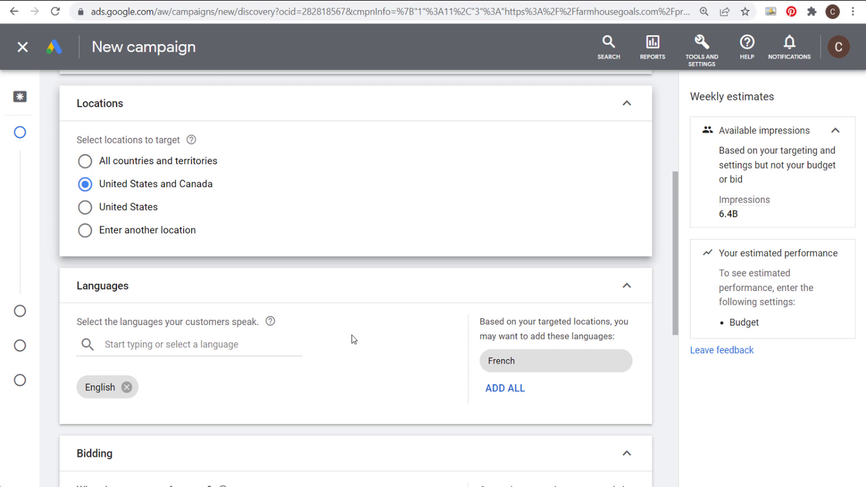
Enable a target cost per action for conversion bidding and apply the suggested target CPA of $3.00.
{"action": "scroll", "coordinate": [346, 348], "scroll_direction": "down", "scroll_amount": 5}
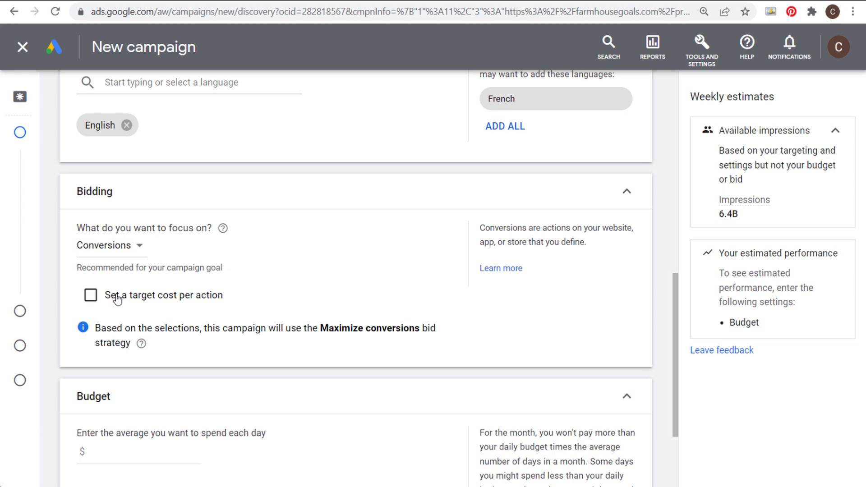
{"action": "left_click", "coordinate": [91, 296]}
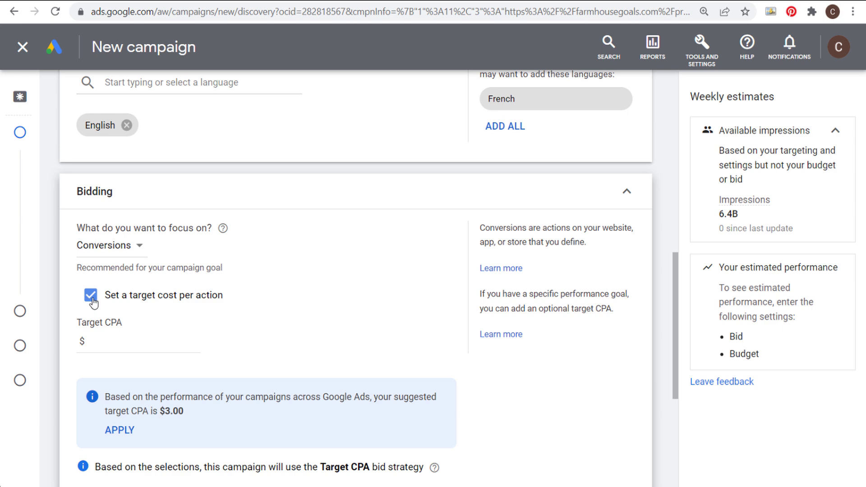
{"action": "left_click", "coordinate": [92, 298]}
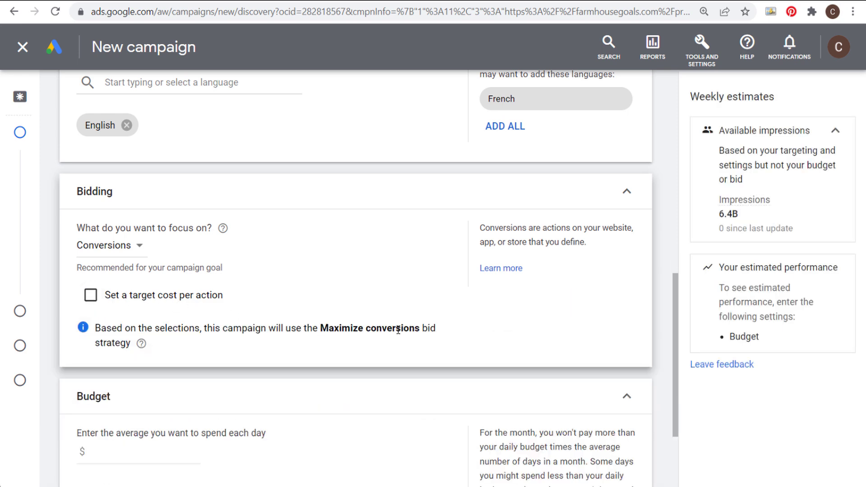
{"action": "left_click", "coordinate": [91, 295]}
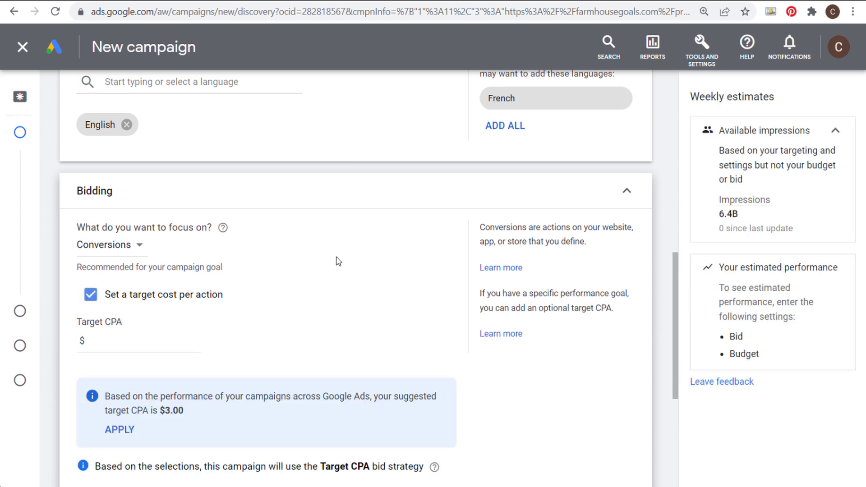
{"action": "scroll", "coordinate": [338, 262], "scroll_direction": "down", "scroll_amount": 1}
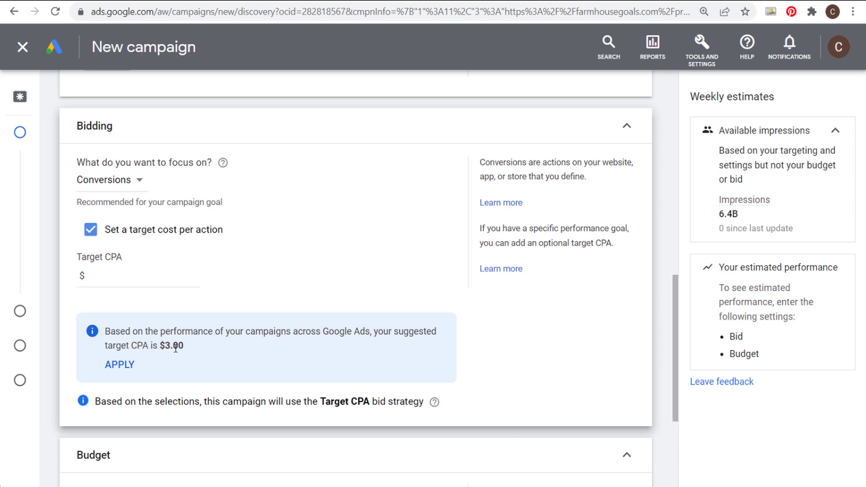
{"action": "left_click", "coordinate": [125, 368]}
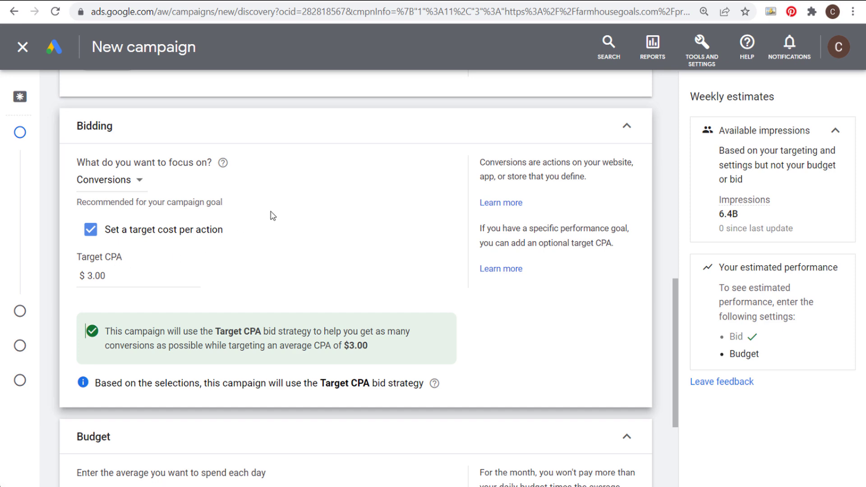
Set the campaign's average daily budget to $33.
{"action": "scroll", "coordinate": [336, 223], "scroll_direction": "down", "scroll_amount": 1}
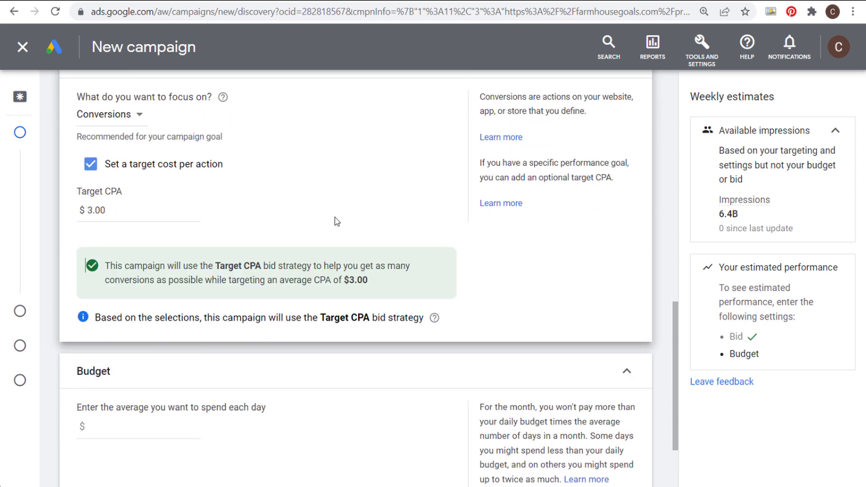
{"action": "scroll", "coordinate": [318, 196], "scroll_direction": "down", "scroll_amount": 2}
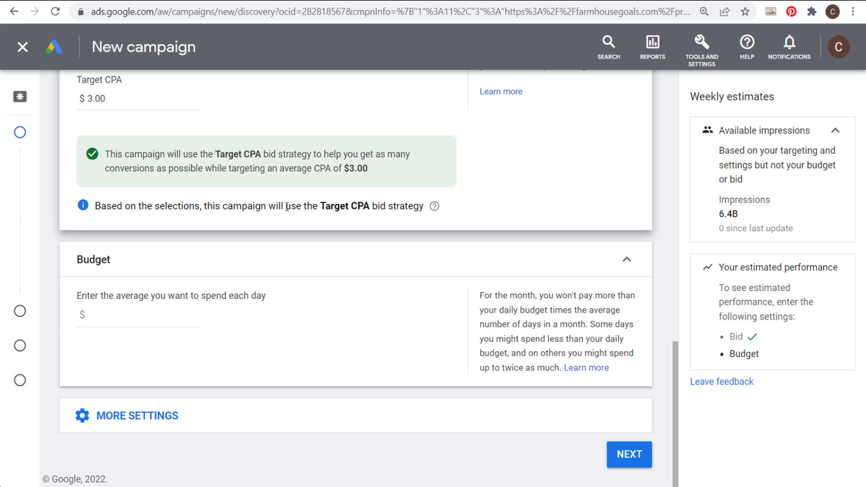
{"action": "left_click", "coordinate": [157, 318]}
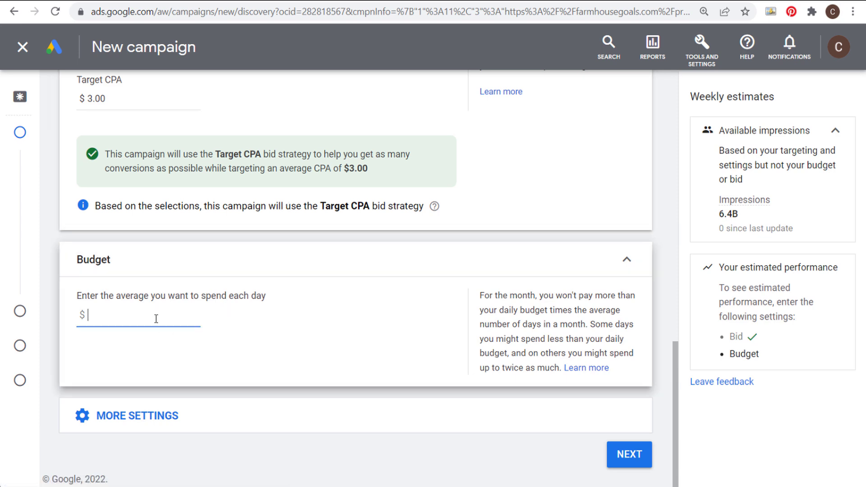
{"action": "type", "text": "33"}
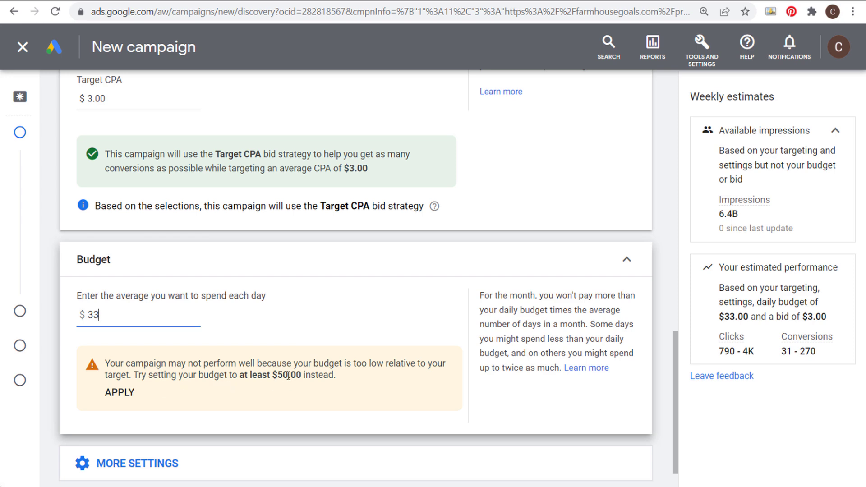
{"action": "scroll", "coordinate": [280, 359], "scroll_direction": "up", "scroll_amount": 2}
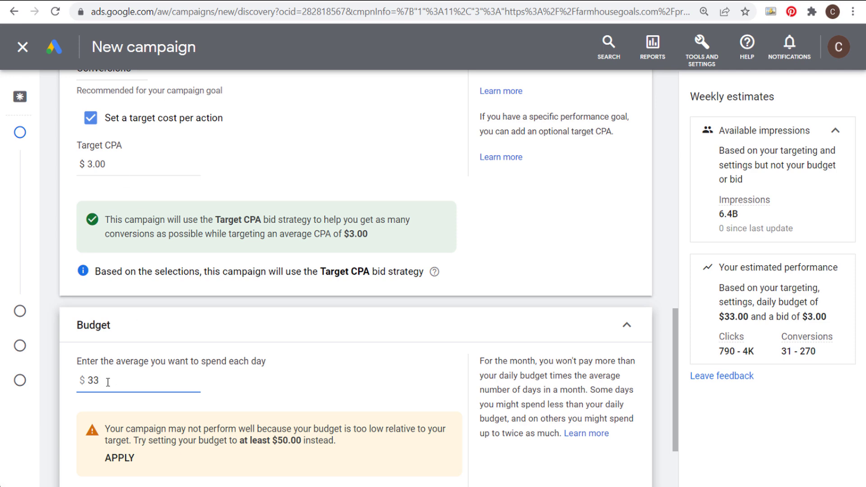
{"action": "left_click_drag", "start_coordinate": [102, 384], "coordinate": [71, 381]}
{"action": "left_click_drag", "start_coordinate": [117, 167], "coordinate": [67, 166]}
{"action": "left_click", "coordinate": [127, 166]}
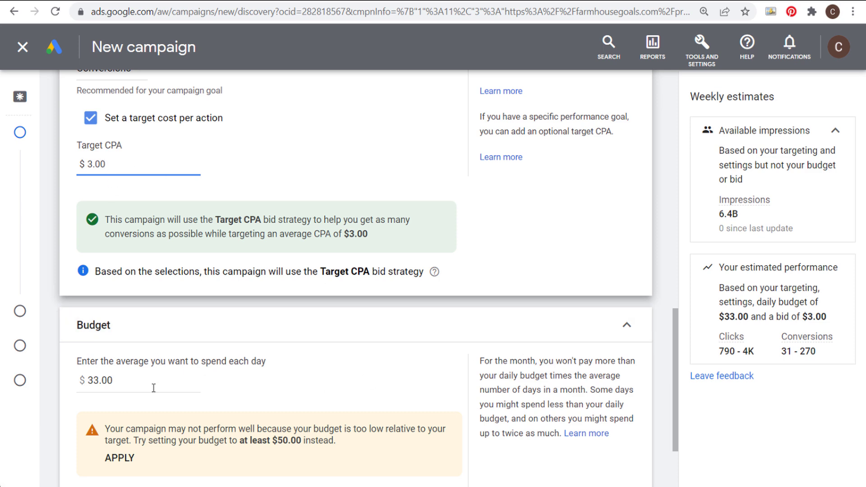
{"action": "scroll", "coordinate": [453, 335], "scroll_direction": "down", "scroll_amount": 3}
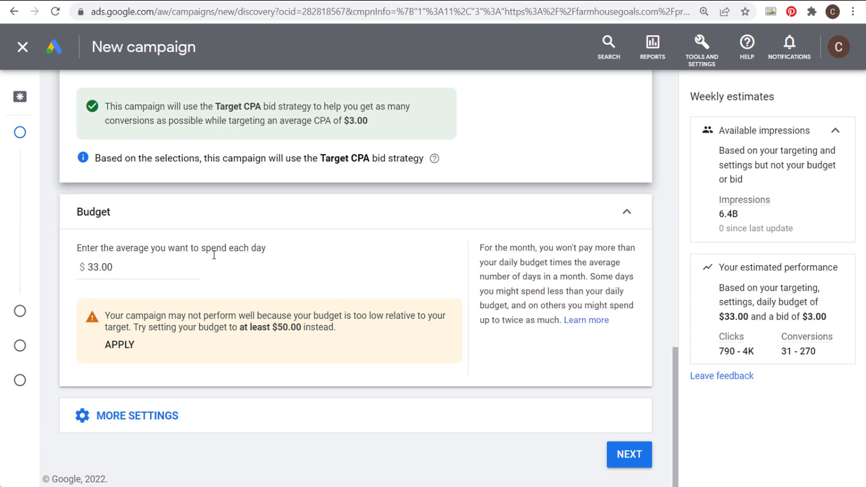
Schedule the campaign to run from Apr 1, 2022 to Apr 30, 2022, and expand the remaining additional settings.
{"action": "left_click", "coordinate": [195, 418]}
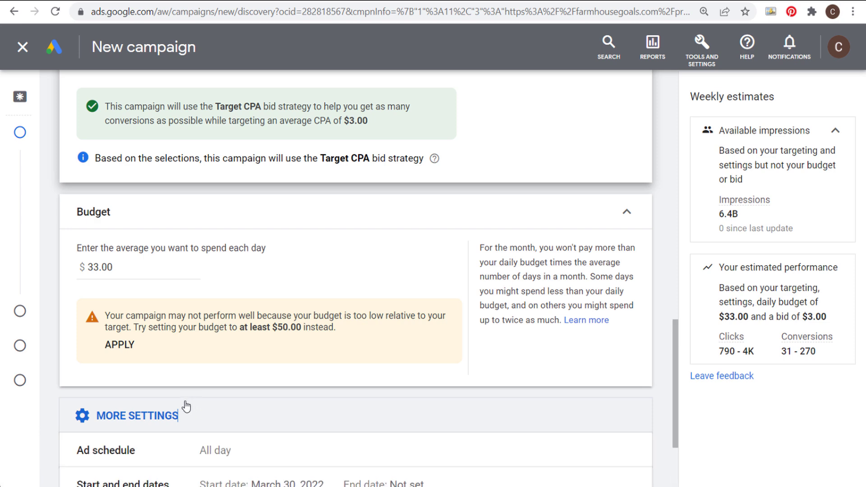
{"action": "scroll", "coordinate": [425, 333], "scroll_direction": "down", "scroll_amount": 3}
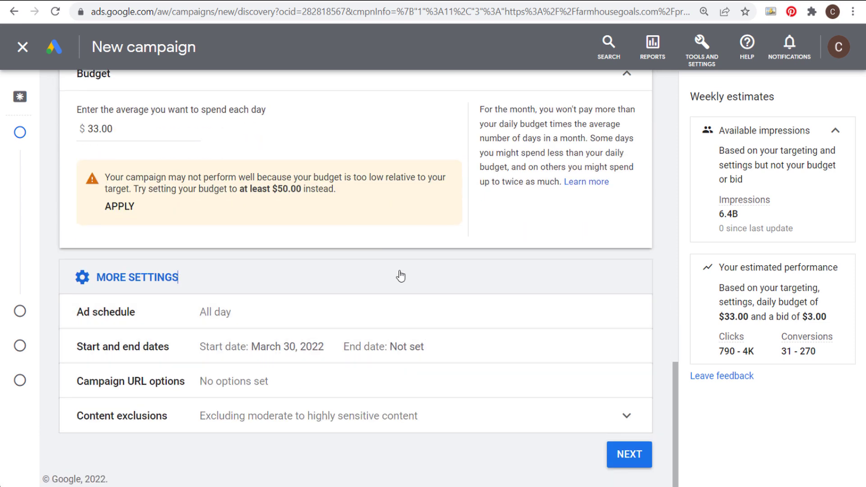
{"action": "left_click", "coordinate": [285, 345]}
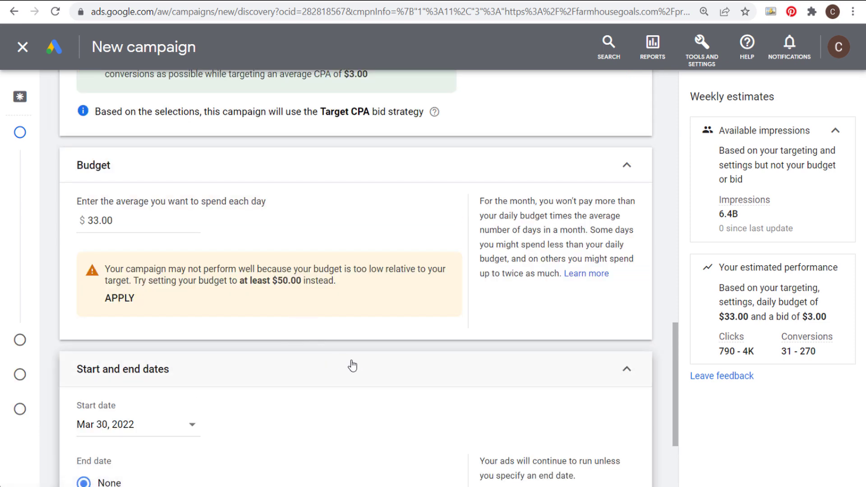
{"action": "scroll", "coordinate": [361, 356], "scroll_direction": "down", "scroll_amount": 3}
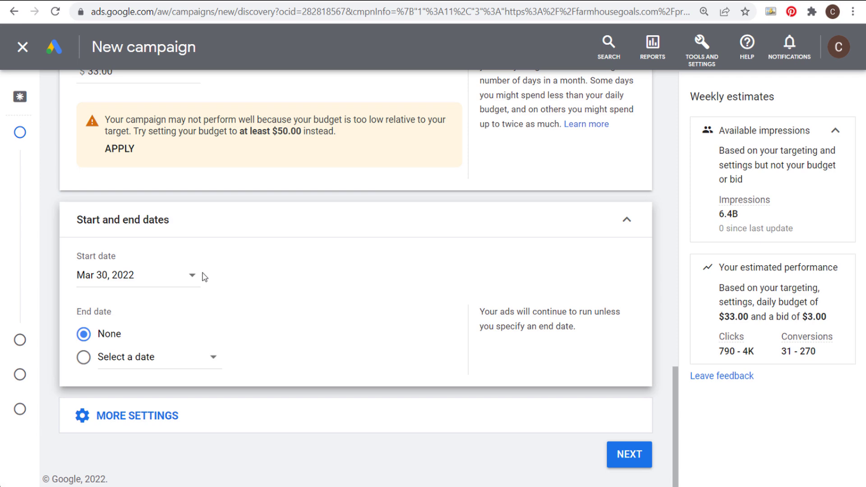
{"action": "left_click", "coordinate": [182, 278]}
{"action": "left_click", "coordinate": [216, 274]}
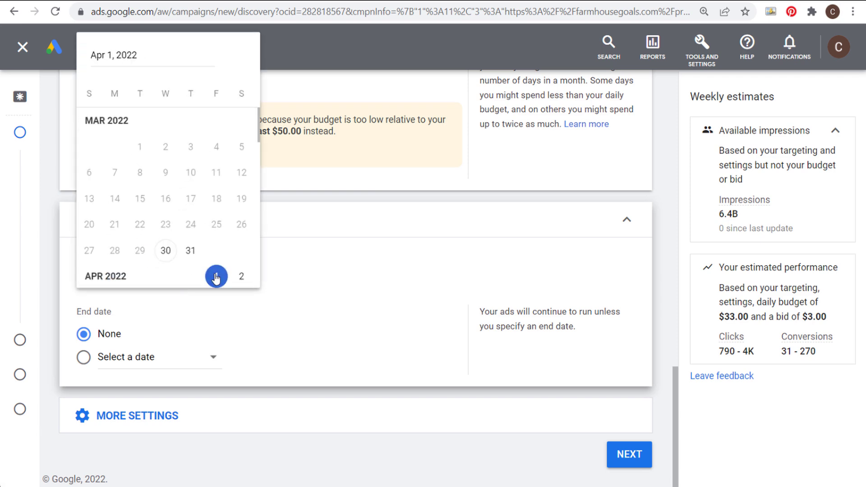
{"action": "left_click", "coordinate": [84, 358]}
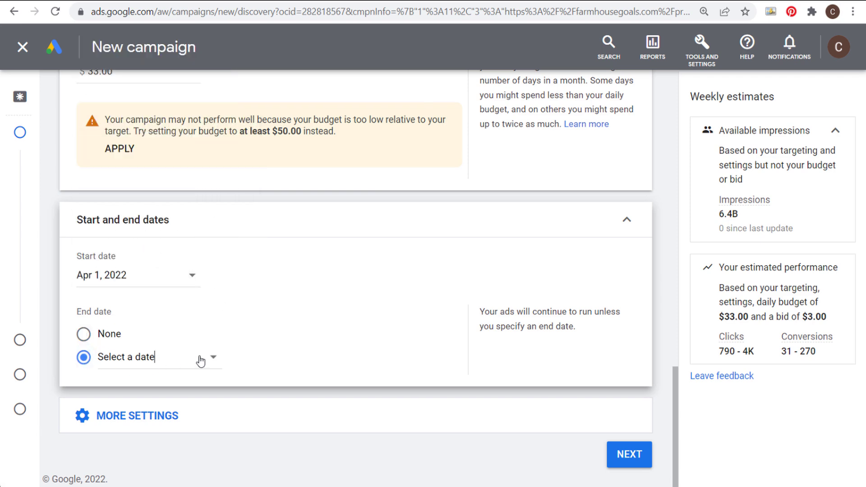
{"action": "left_click", "coordinate": [199, 359]}
{"action": "left_click", "coordinate": [262, 307]}
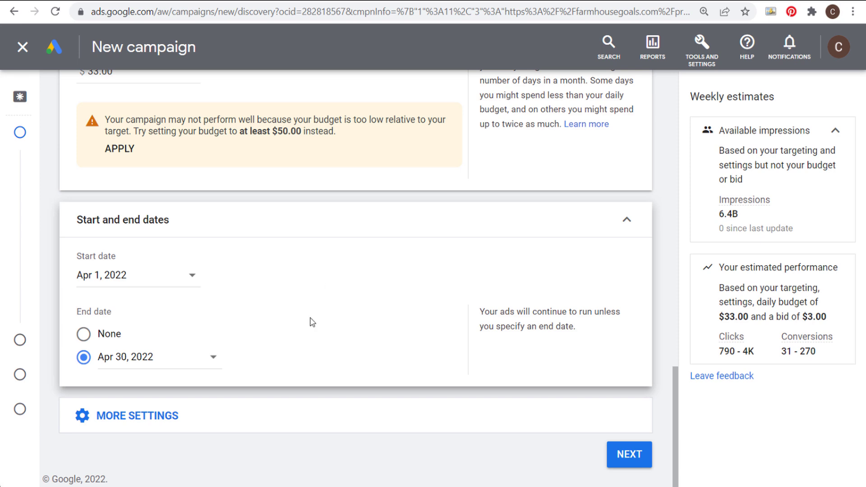
{"action": "left_click", "coordinate": [286, 416]}
{"action": "scroll", "coordinate": [346, 311], "scroll_direction": "down", "scroll_amount": 2}
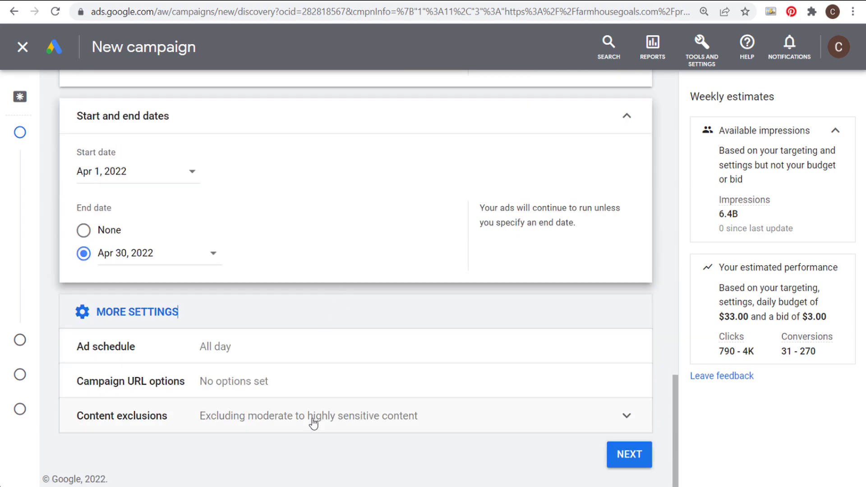
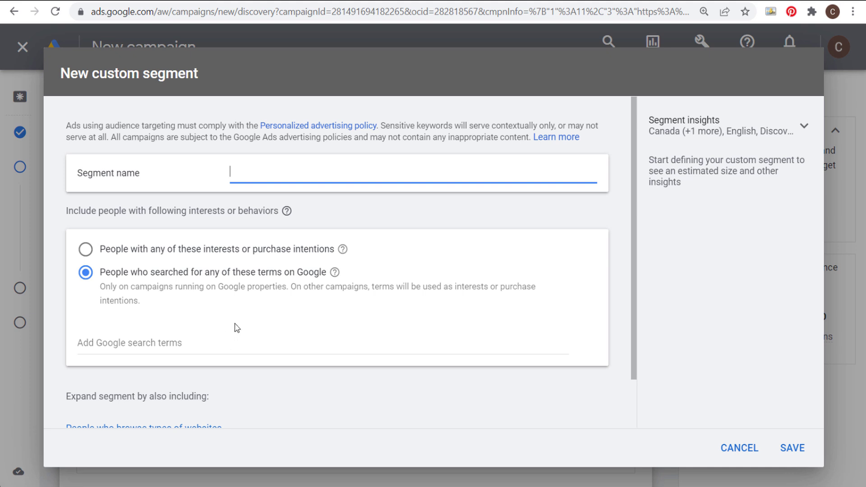
Add the Google search terms farmhouse furniture, rustic furniture, country furniture and shabby chic furniture to the new custom segment.
{"action": "left_click", "coordinate": [194, 343]}
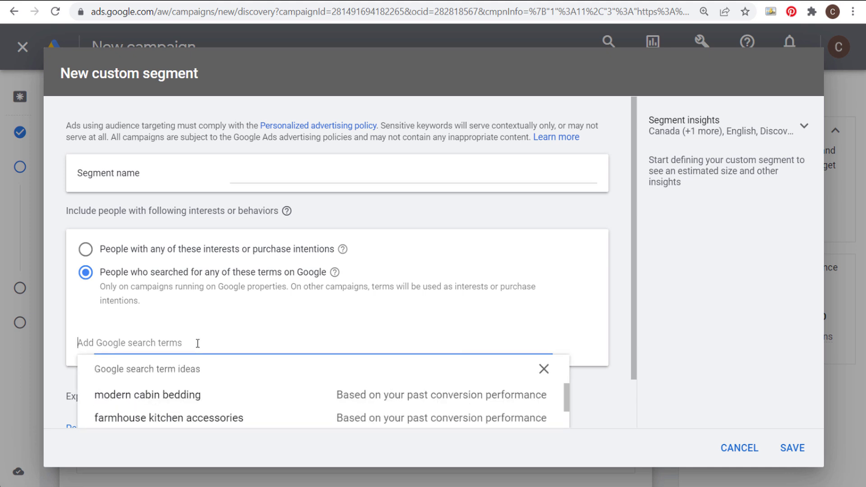
{"action": "type", "text": "farmh"}
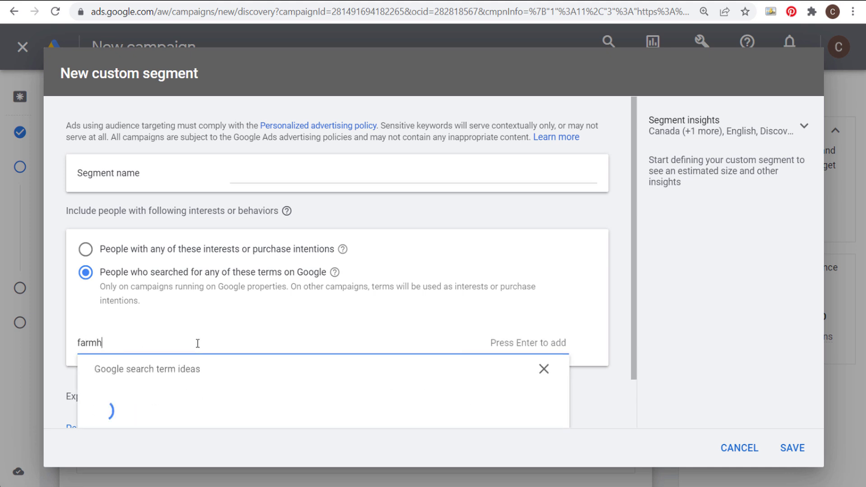
{"action": "type", "text": "ouse furniture"}
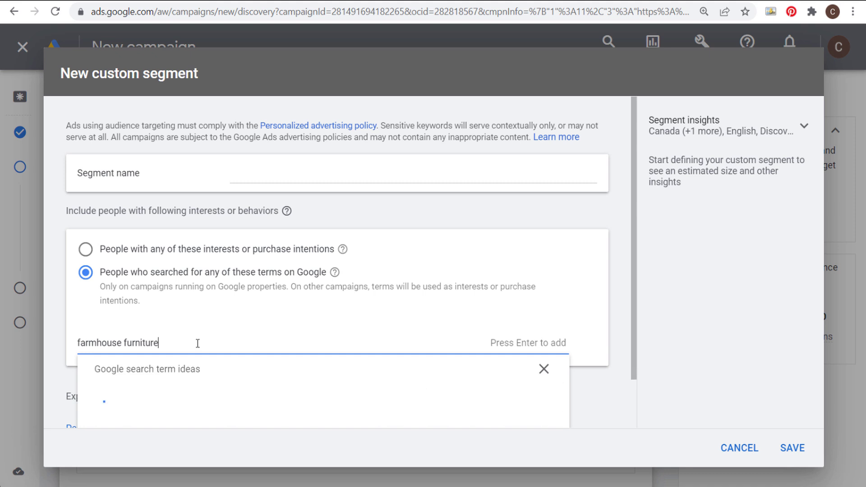
{"action": "key", "text": "Return"}
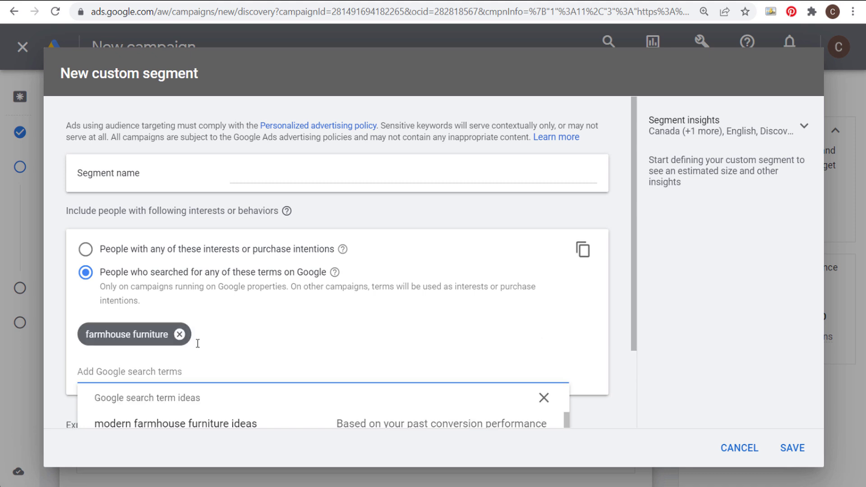
{"action": "type", "text": "rustic f"}
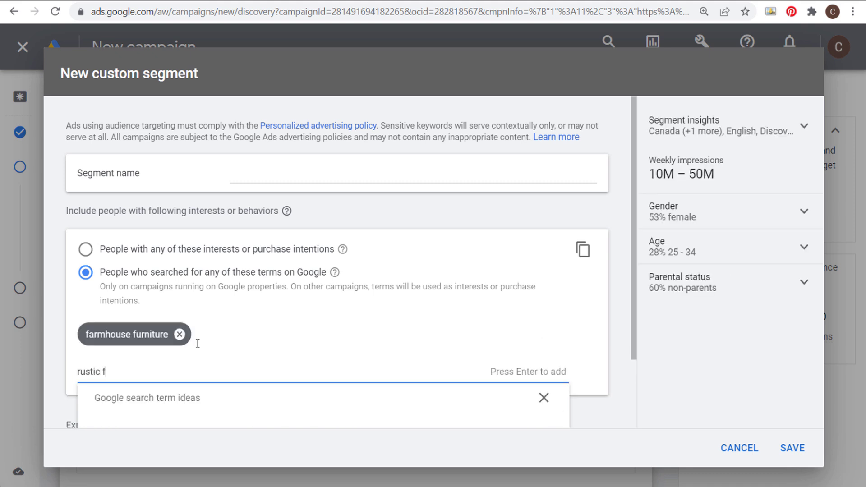
{"action": "type", "text": "urniture"}
{"action": "key", "text": "Return"}
{"action": "type", "text": "count"}
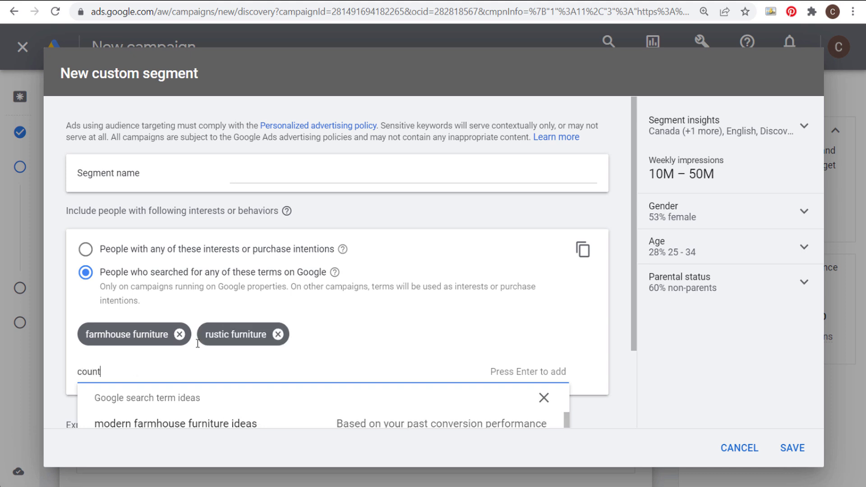
{"action": "type", "text": "ry furniture"}
{"action": "key", "text": "Return"}
{"action": "type", "text": "s"}
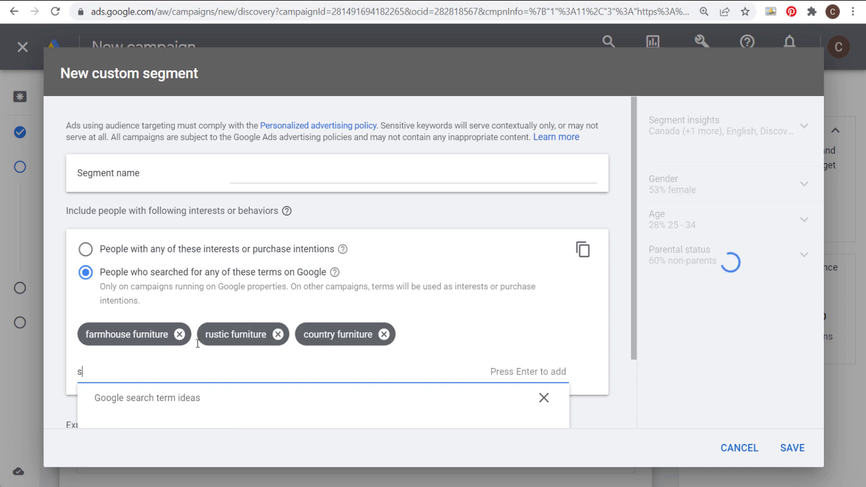
{"action": "type", "text": "habby chic furni"}
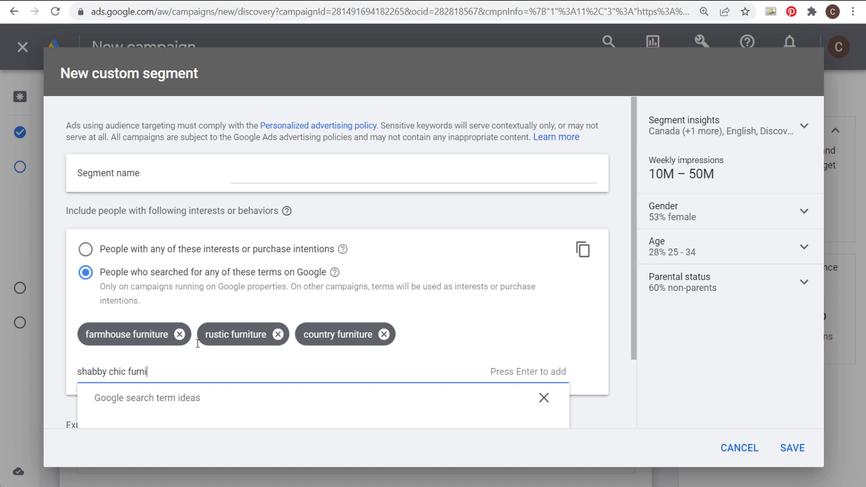
{"action": "type", "text": "ture"}
{"action": "key", "text": "Return"}
{"action": "scroll", "coordinate": [516, 295], "scroll_direction": "down", "scroll_amount": 1}
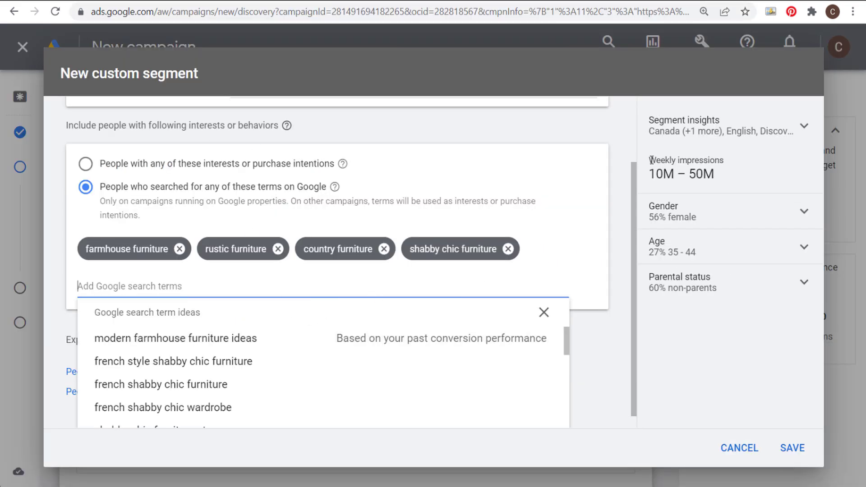
Review the new custom segment's weekly impressions estimate and search terms, and discard the segment without saving.
{"action": "left_click_drag", "start_coordinate": [651, 161], "coordinate": [725, 161]}
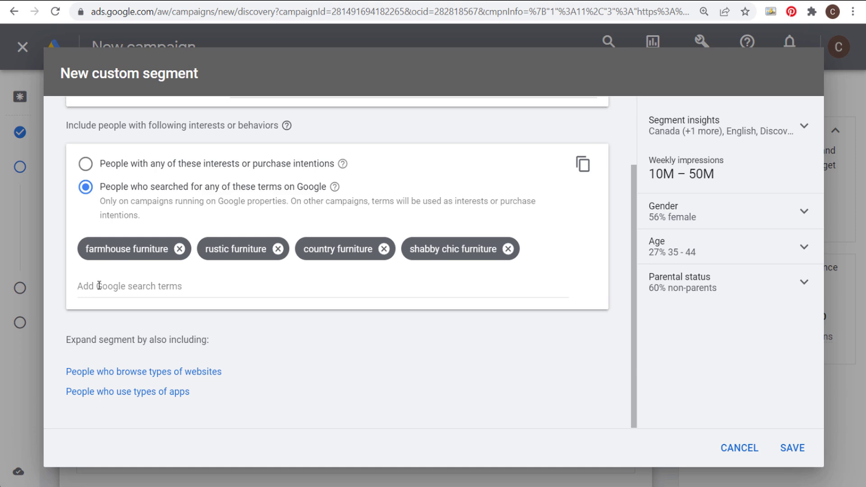
{"action": "scroll", "coordinate": [183, 179], "scroll_direction": "up", "scroll_amount": 2}
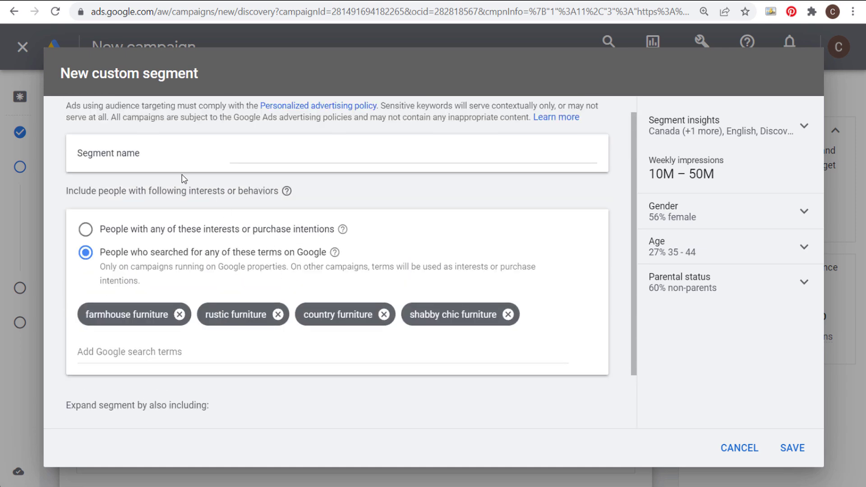
{"action": "scroll", "coordinate": [165, 329], "scroll_direction": "down", "scroll_amount": 2}
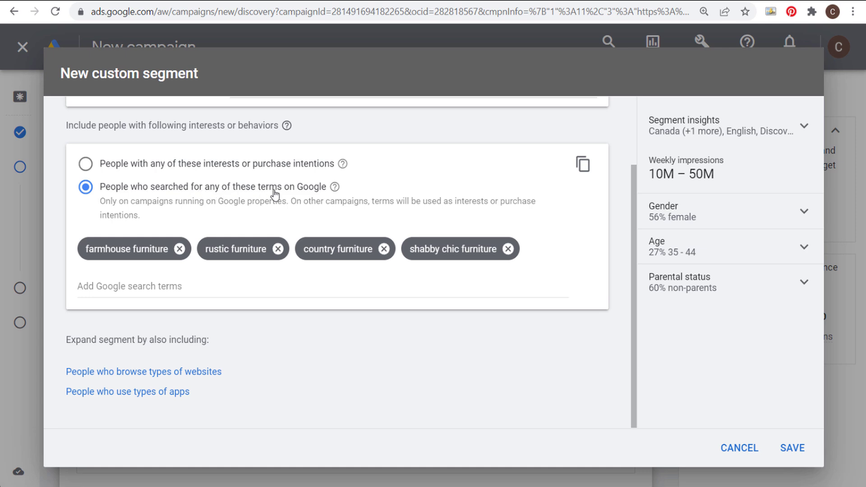
{"action": "left_click", "coordinate": [754, 458]}
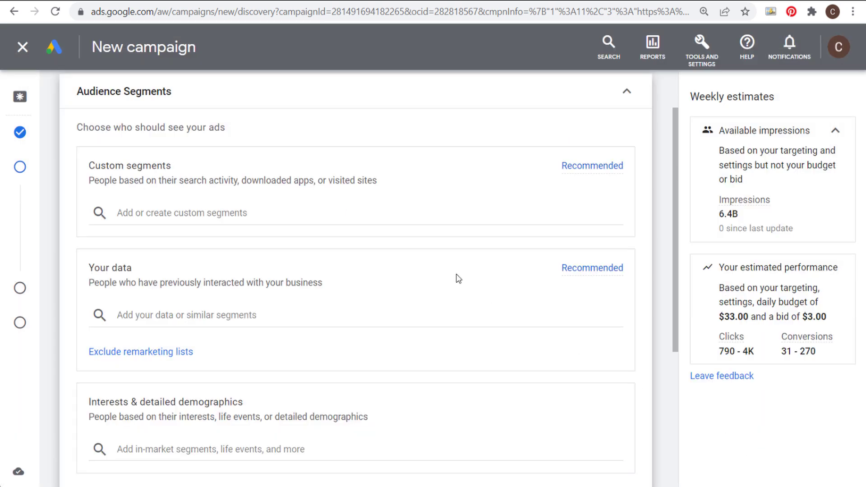
Add the existing custom segment "Farmhouse Furniture - Furniture Search Terms" to the audience targeting.
{"action": "left_click", "coordinate": [158, 212]}
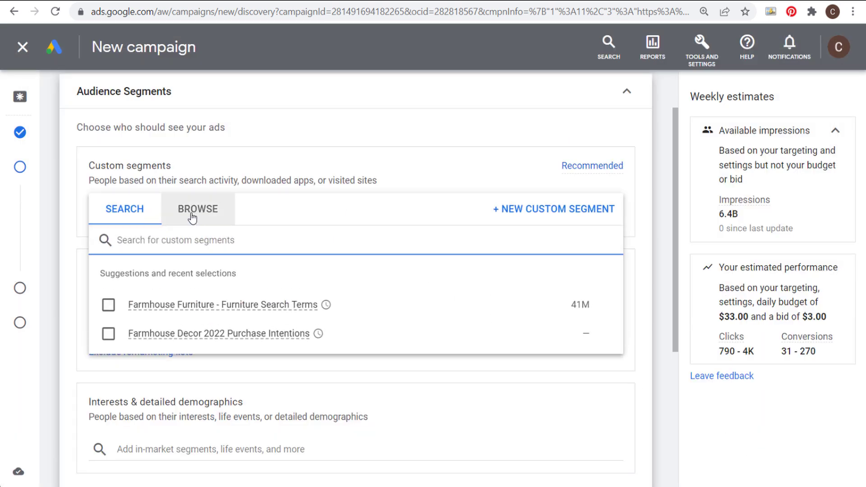
{"action": "left_click", "coordinate": [213, 217]}
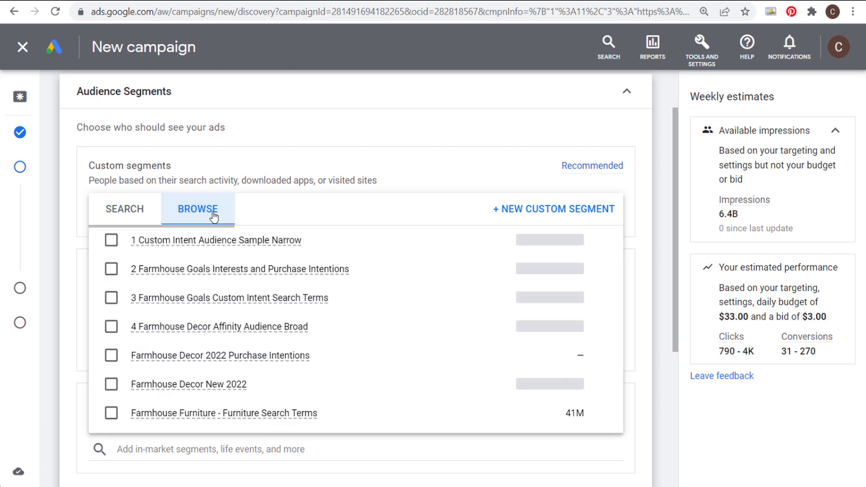
{"action": "mouse_move", "coordinate": [212, 414]}
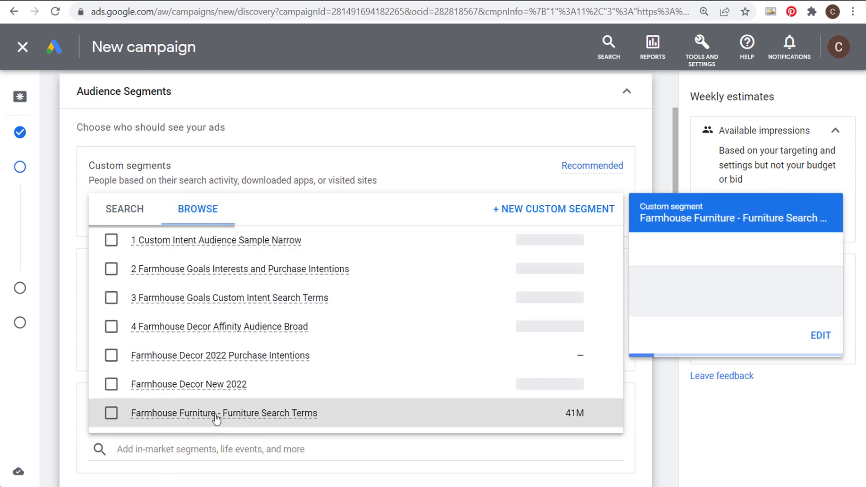
{"action": "left_click", "coordinate": [112, 415]}
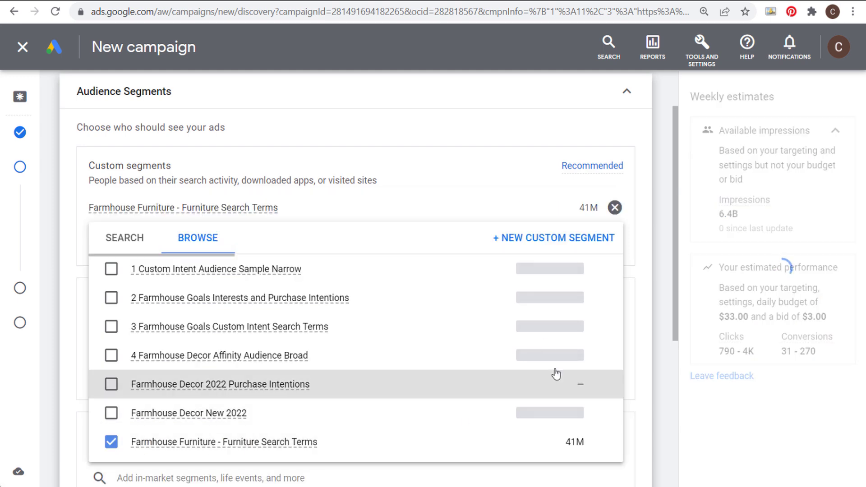
{"action": "mouse_move", "coordinate": [574, 446]}
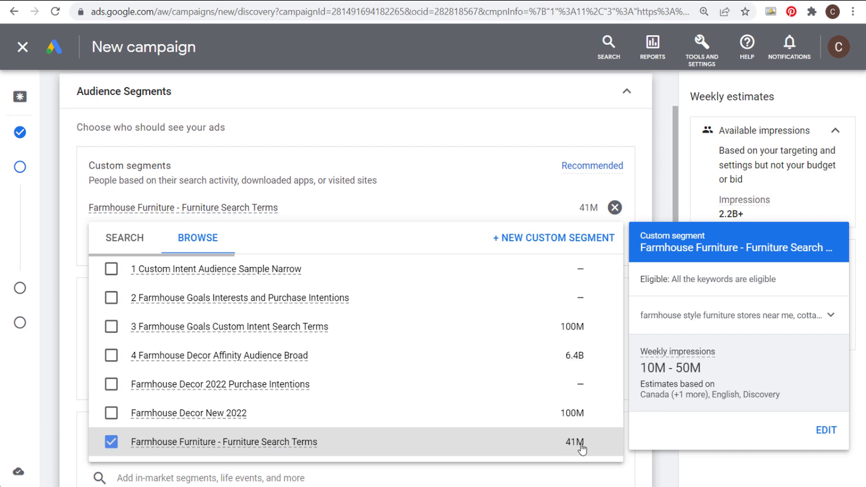
{"action": "left_click", "coordinate": [681, 196]}
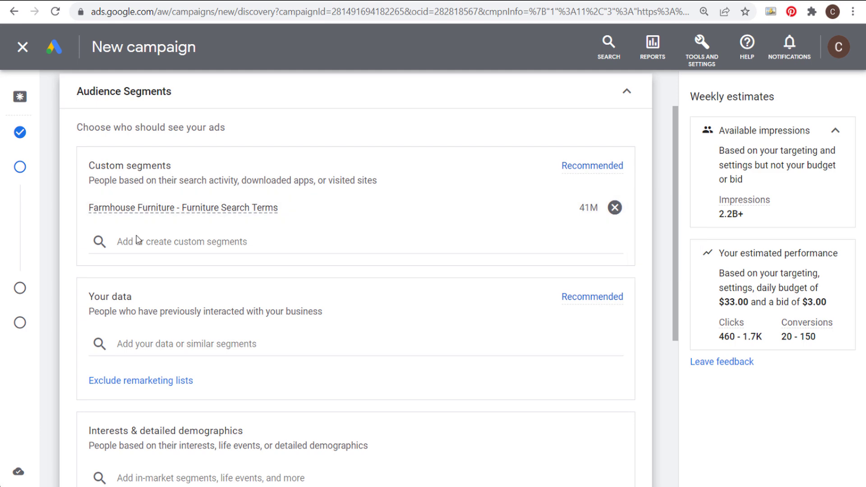
Add the website visitors segment "All Users of Farmhouse Goals - GA4" to the audience's own-data targeting.
{"action": "scroll", "coordinate": [257, 261], "scroll_direction": "down", "scroll_amount": 1}
{"action": "scroll", "coordinate": [258, 227], "scroll_direction": "down", "scroll_amount": 1}
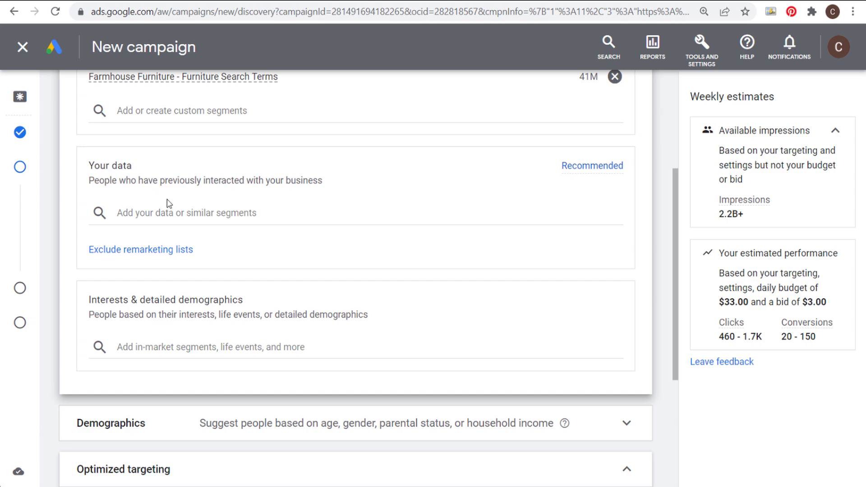
{"action": "left_click", "coordinate": [187, 212]}
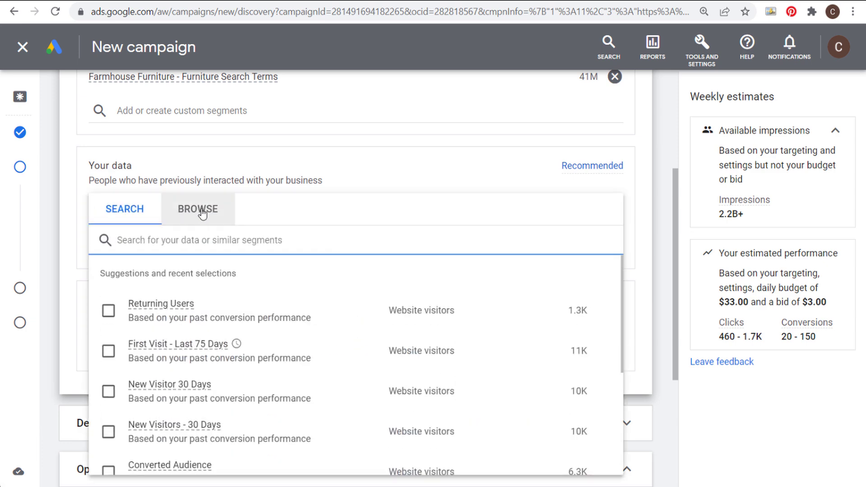
{"action": "left_click", "coordinate": [201, 212]}
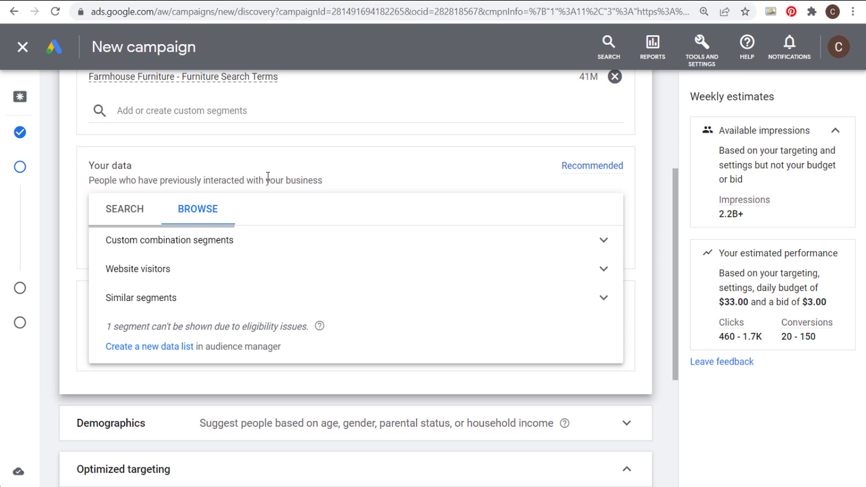
{"action": "left_click", "coordinate": [603, 269]}
{"action": "scroll", "coordinate": [460, 282], "scroll_direction": "down", "scroll_amount": 4}
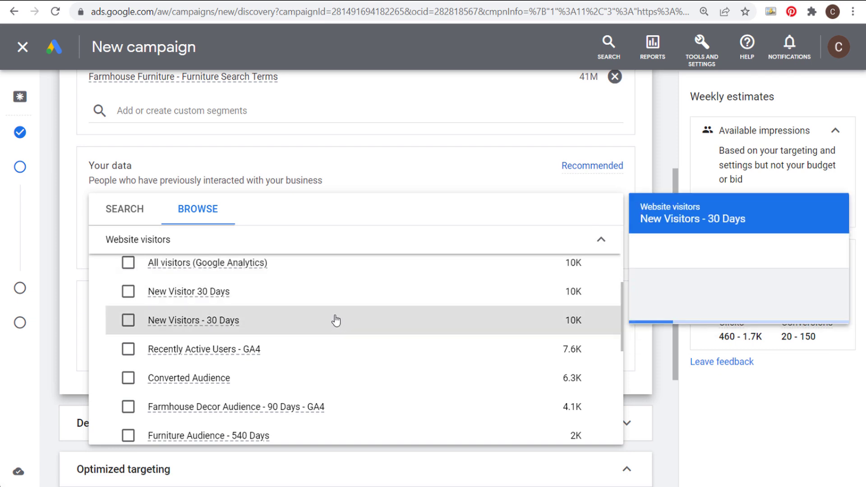
{"action": "scroll", "coordinate": [332, 321], "scroll_direction": "up", "scroll_amount": 2}
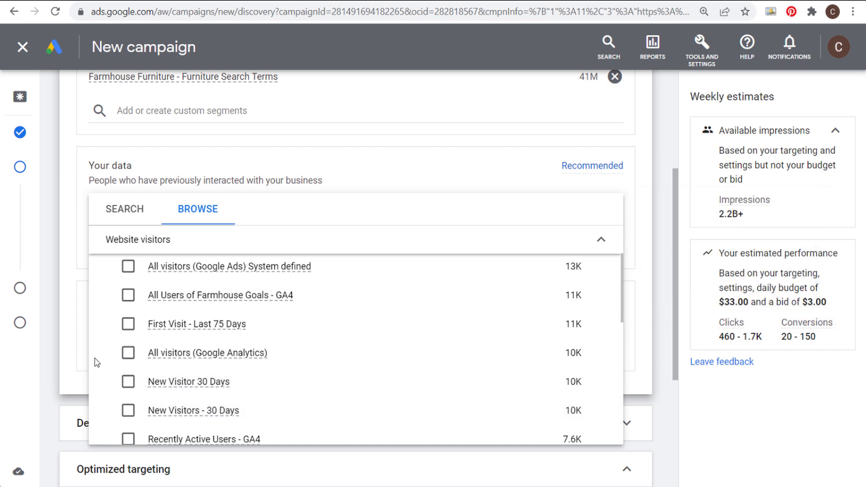
{"action": "left_click", "coordinate": [128, 295]}
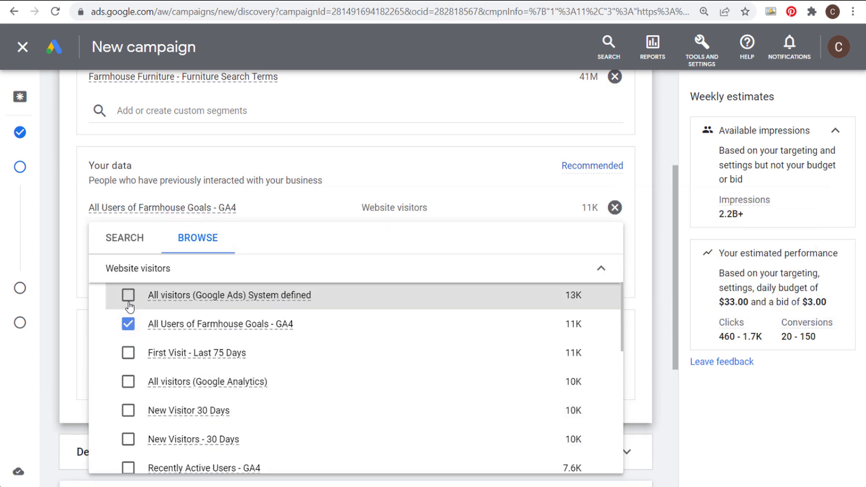
{"action": "left_click", "coordinate": [663, 244]}
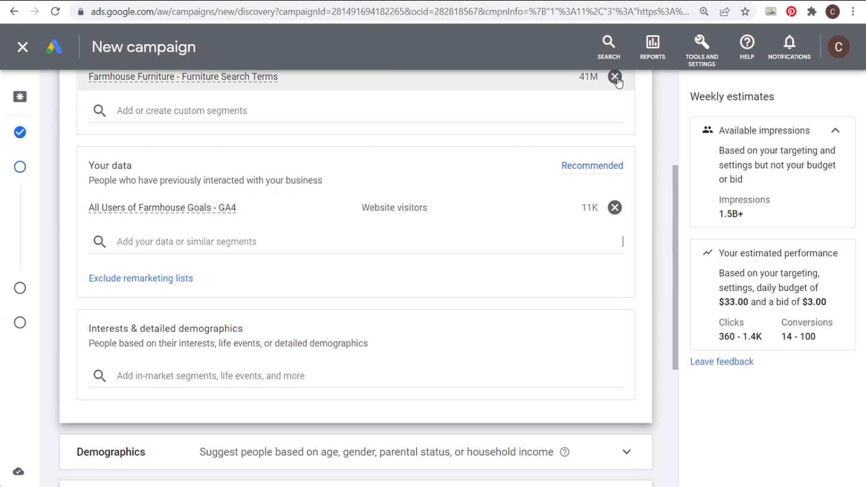
Add the similar segment "Similar to Furniture Audience - 540 Days" to the audience's own-data targeting.
{"action": "scroll", "coordinate": [559, 111], "scroll_direction": "up", "scroll_amount": 3}
{"action": "mouse_move", "coordinate": [559, 214]}
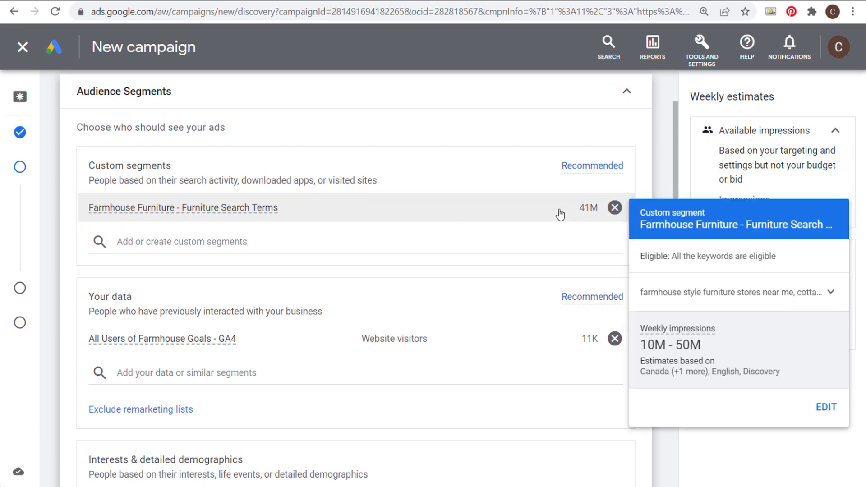
{"action": "mouse_move", "coordinate": [124, 345]}
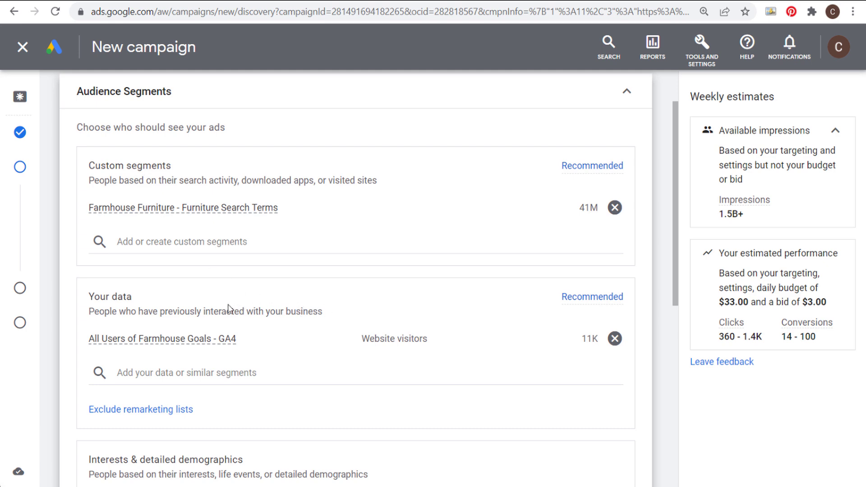
{"action": "left_click", "coordinate": [210, 372]}
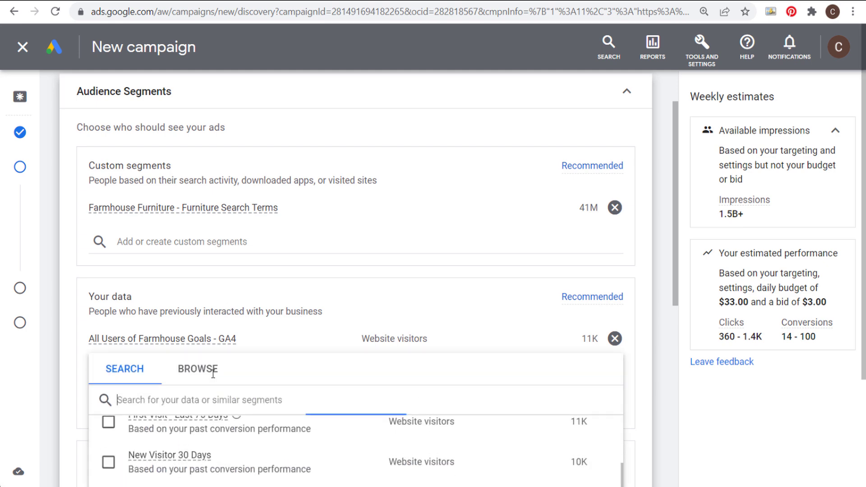
{"action": "scroll", "coordinate": [299, 309], "scroll_direction": "down", "scroll_amount": 3}
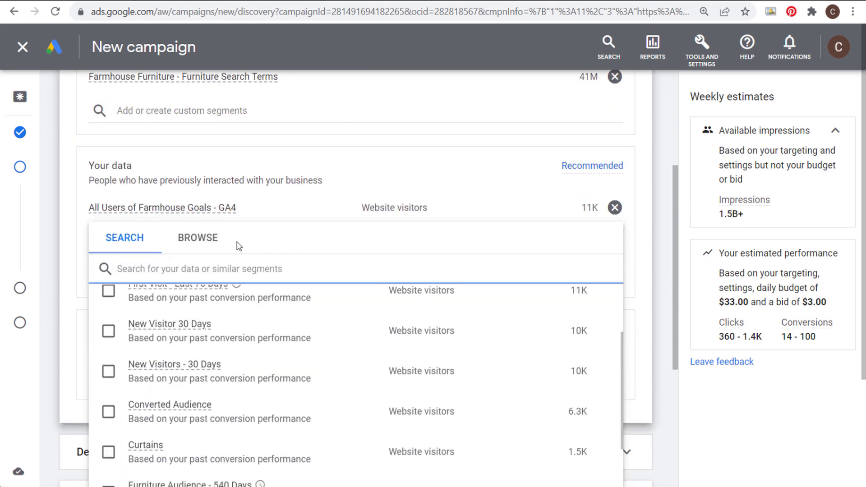
{"action": "left_click", "coordinate": [198, 238]}
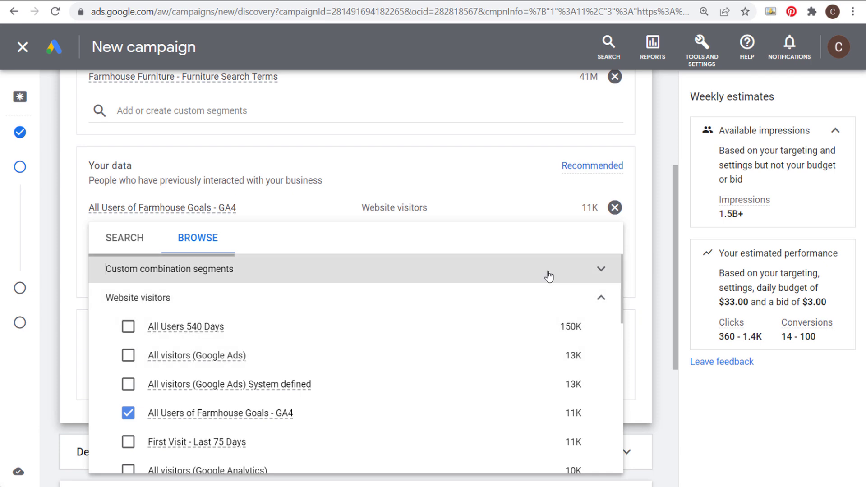
{"action": "left_click", "coordinate": [601, 297]}
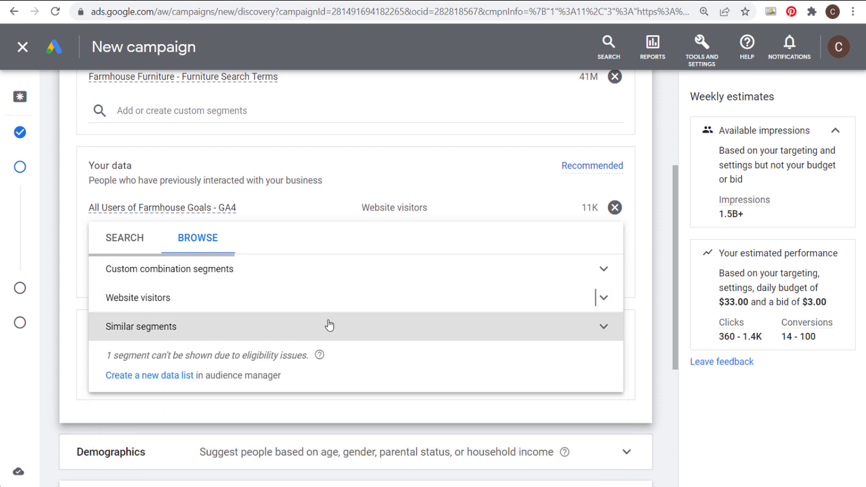
{"action": "left_click", "coordinate": [604, 326]}
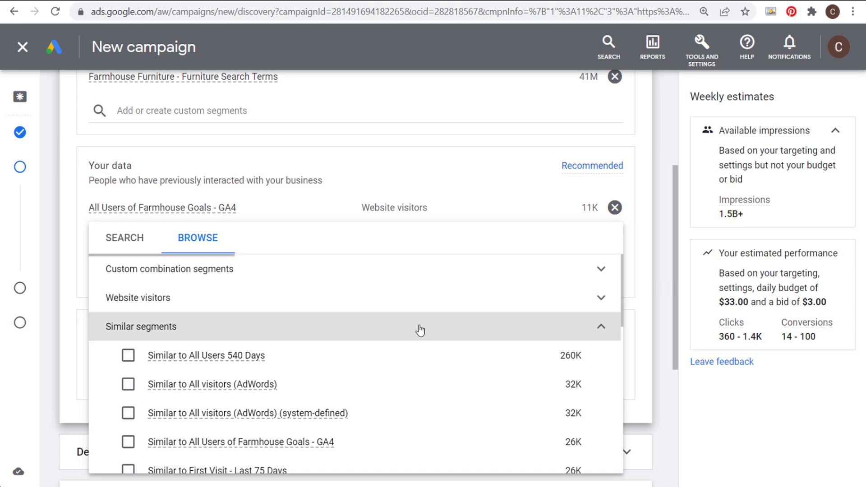
{"action": "scroll", "coordinate": [420, 330], "scroll_direction": "down", "scroll_amount": 8}
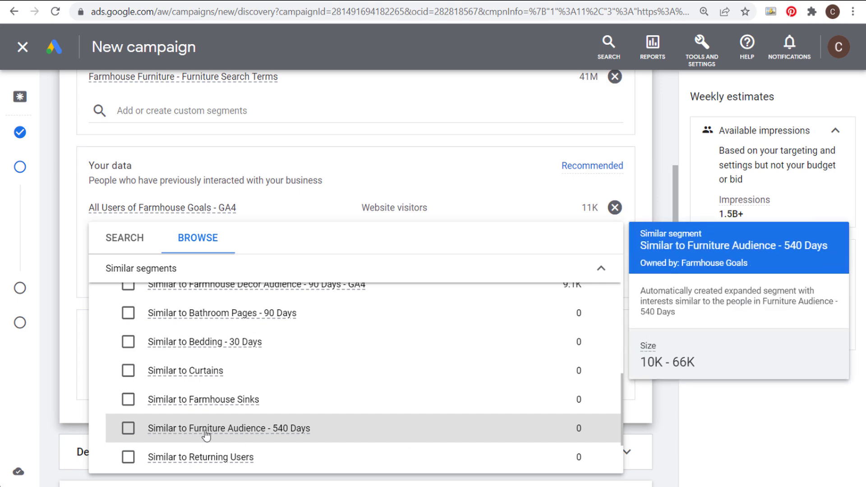
{"action": "left_click", "coordinate": [128, 428]}
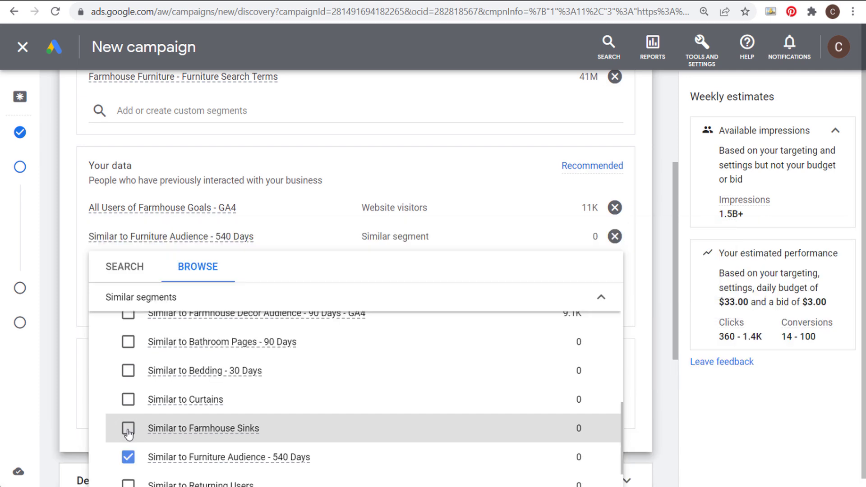
{"action": "left_click", "coordinate": [648, 230]}
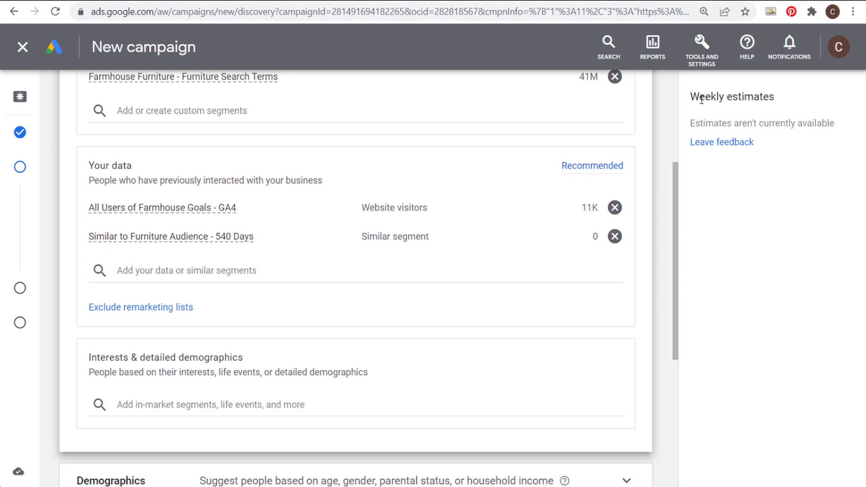
{"action": "left_click_drag", "start_coordinate": [694, 97], "coordinate": [826, 120]}
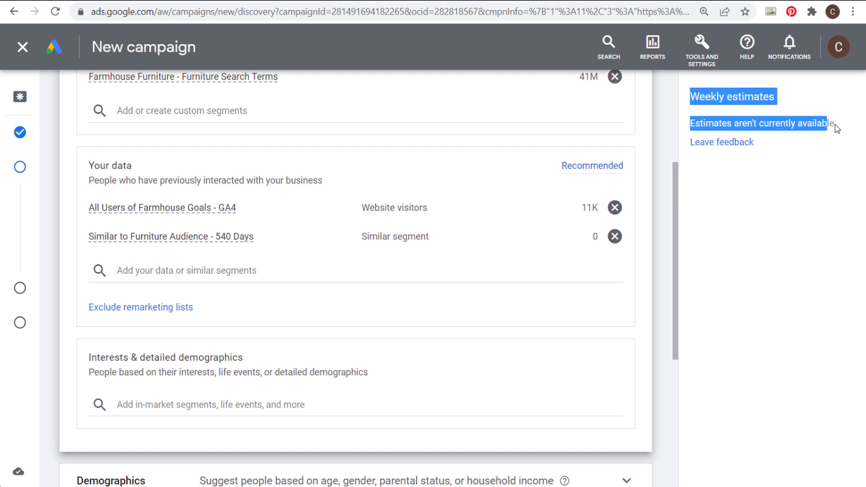
{"action": "left_click", "coordinate": [659, 258]}
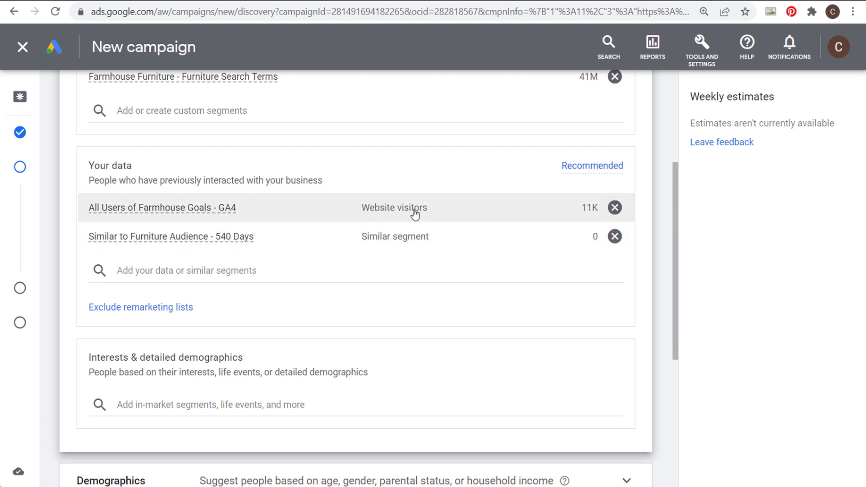
{"action": "mouse_move", "coordinate": [414, 213]}
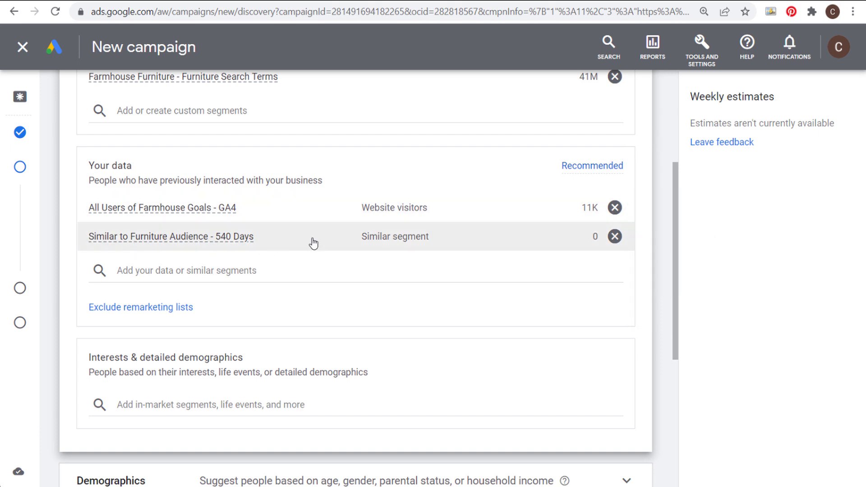
{"action": "mouse_move", "coordinate": [385, 239]}
{"action": "mouse_move", "coordinate": [196, 241]}
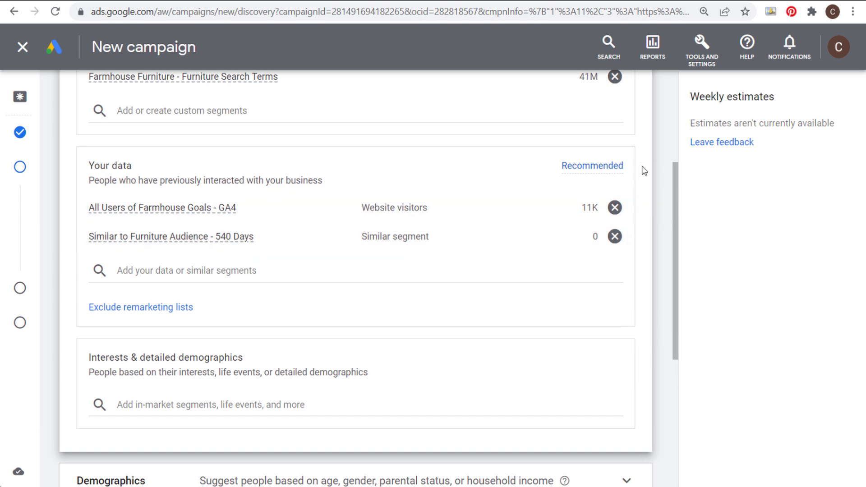
Search the interests and detailed demographics for furniture and add the in-market segment Home Furnishings to the targeting.
{"action": "scroll", "coordinate": [663, 153], "scroll_direction": "down", "scroll_amount": 6}
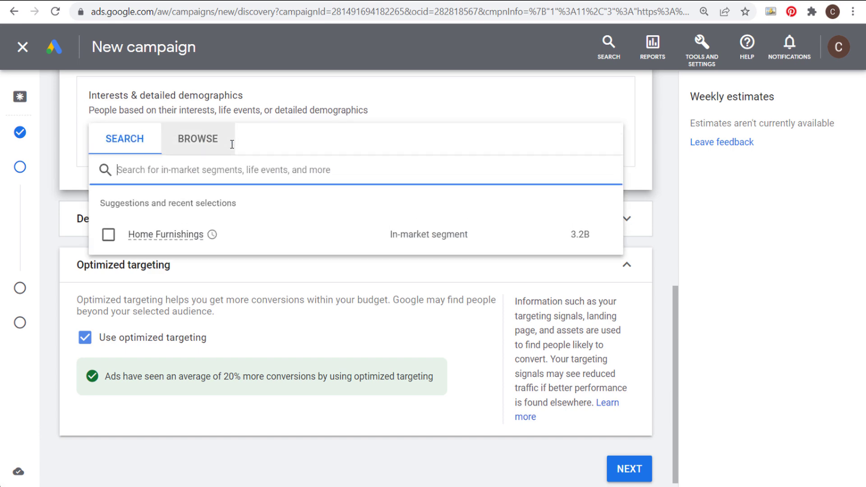
{"action": "left_click", "coordinate": [199, 143]}
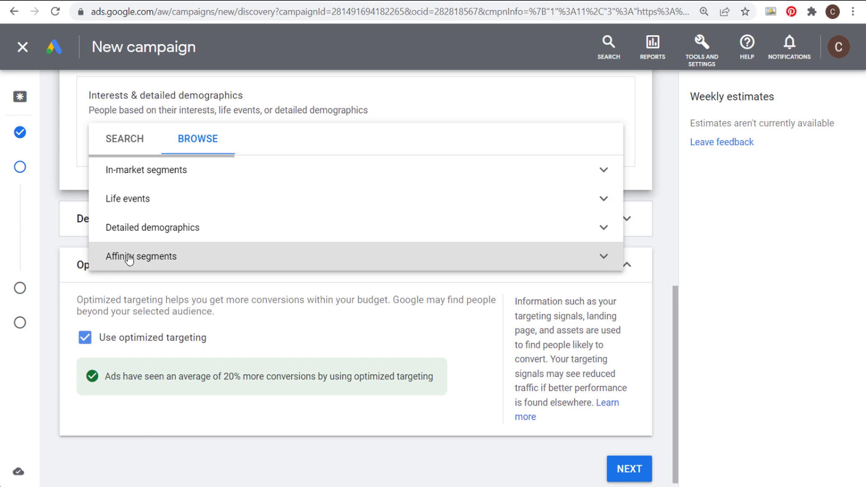
{"action": "left_click", "coordinate": [121, 144]}
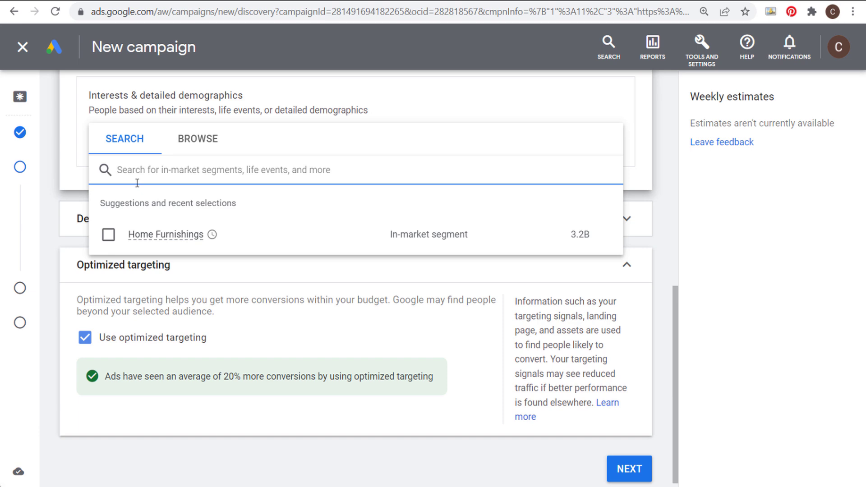
{"action": "type", "text": "fu"}
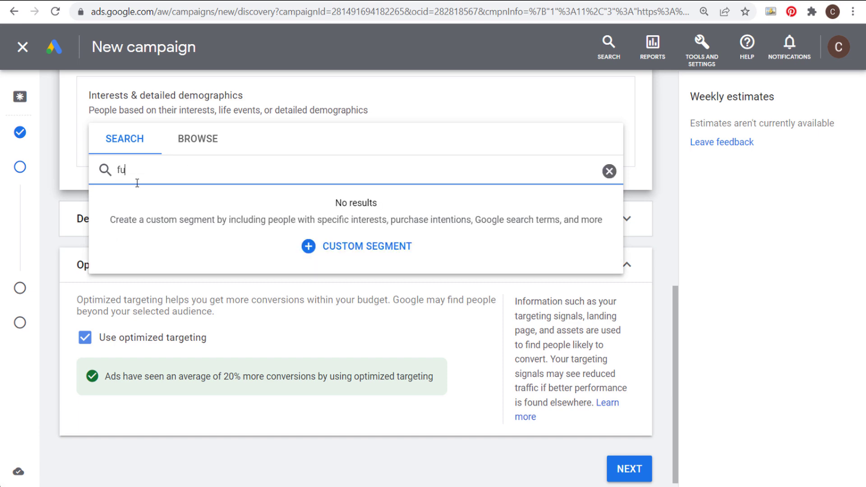
{"action": "type", "text": "rniture"}
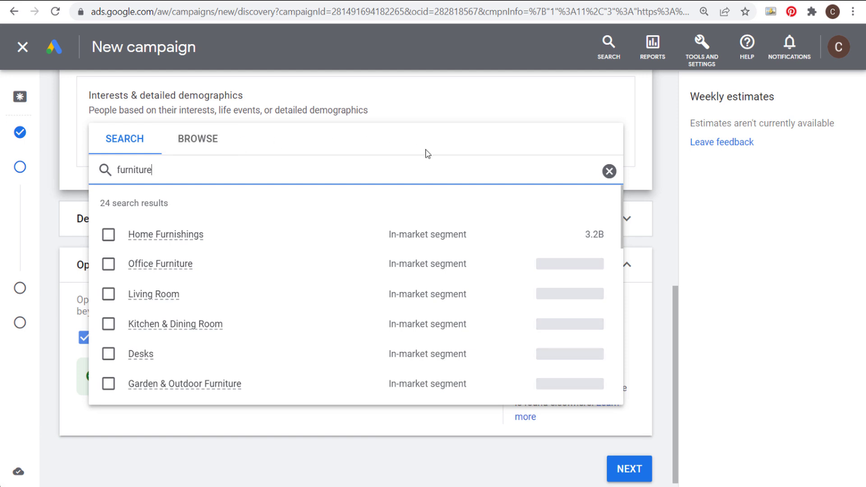
{"action": "mouse_move", "coordinate": [147, 237]}
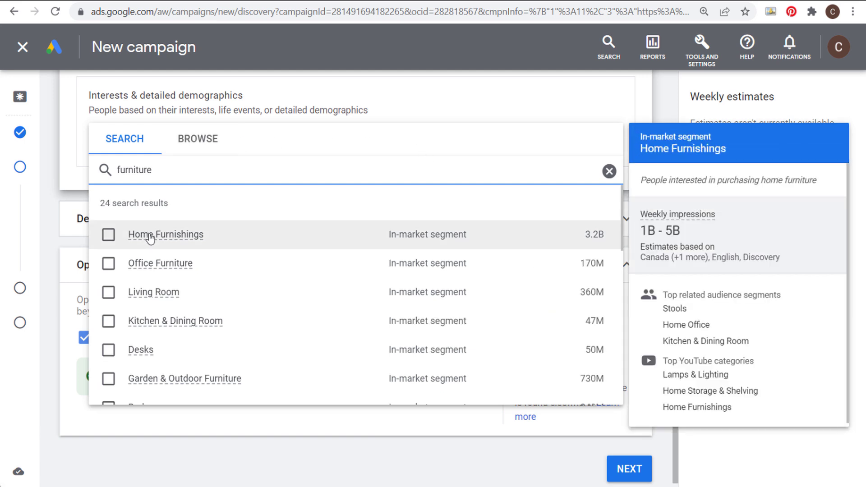
{"action": "left_click", "coordinate": [108, 235]}
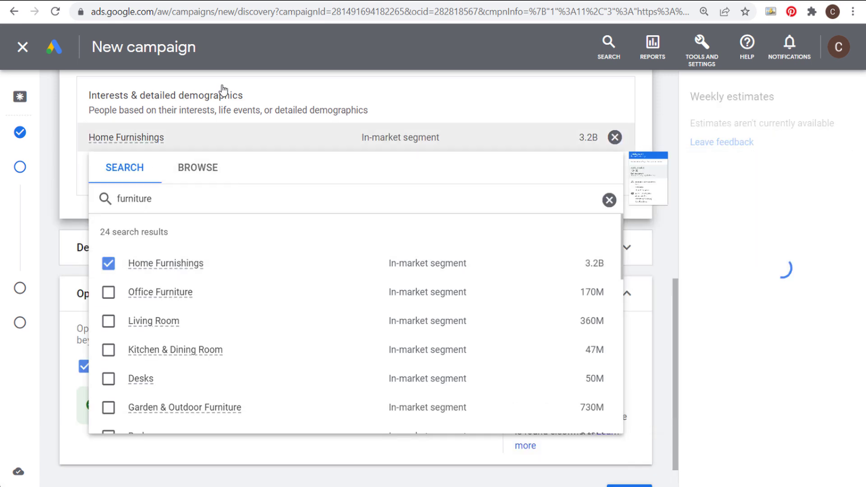
{"action": "left_click", "coordinate": [660, 103]}
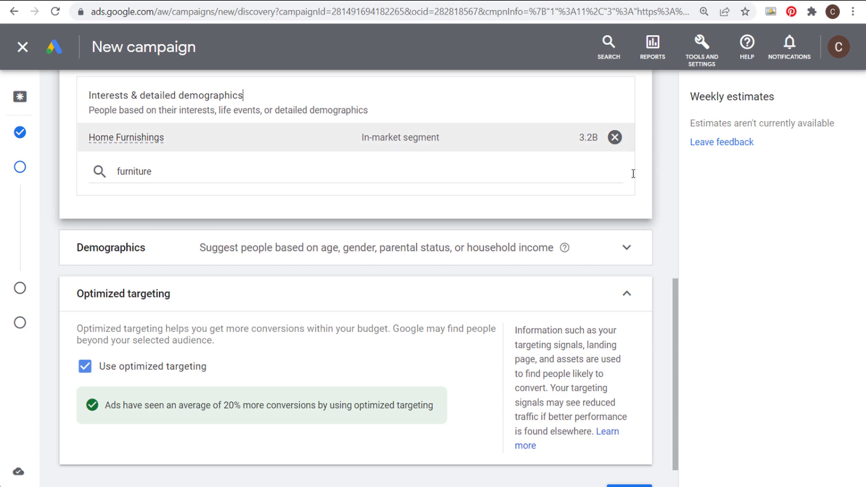
Review the selected audience segments, the demographic targeting options and the optimized targeting setting without changing them.
{"action": "scroll", "coordinate": [493, 147], "scroll_direction": "up", "scroll_amount": 8}
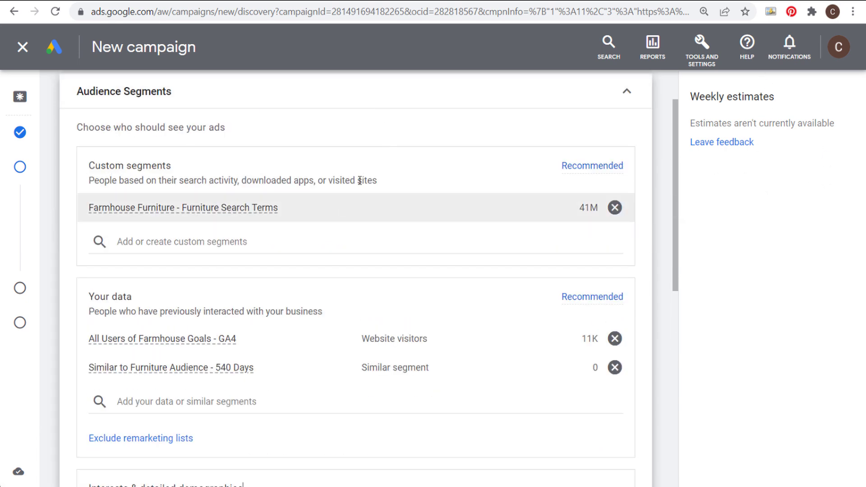
{"action": "scroll", "coordinate": [331, 176], "scroll_direction": "down", "scroll_amount": 2}
{"action": "scroll", "coordinate": [208, 238], "scroll_direction": "down", "scroll_amount": 3}
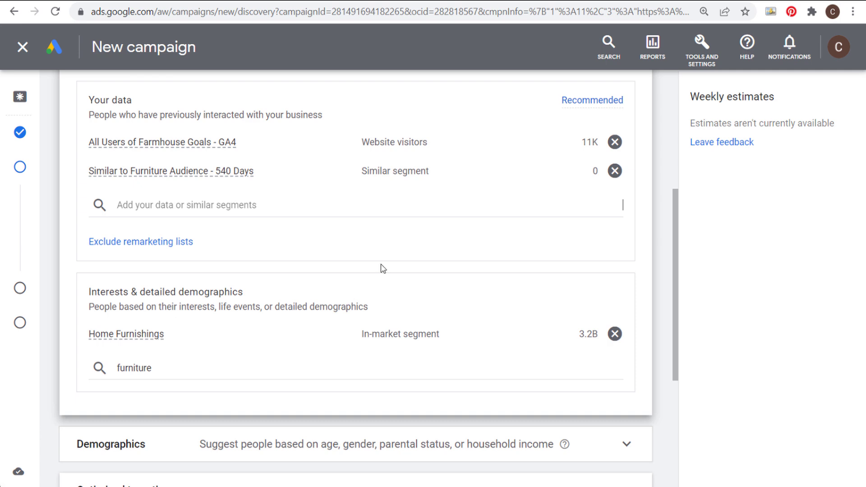
{"action": "scroll", "coordinate": [309, 140], "scroll_direction": "up", "scroll_amount": 6}
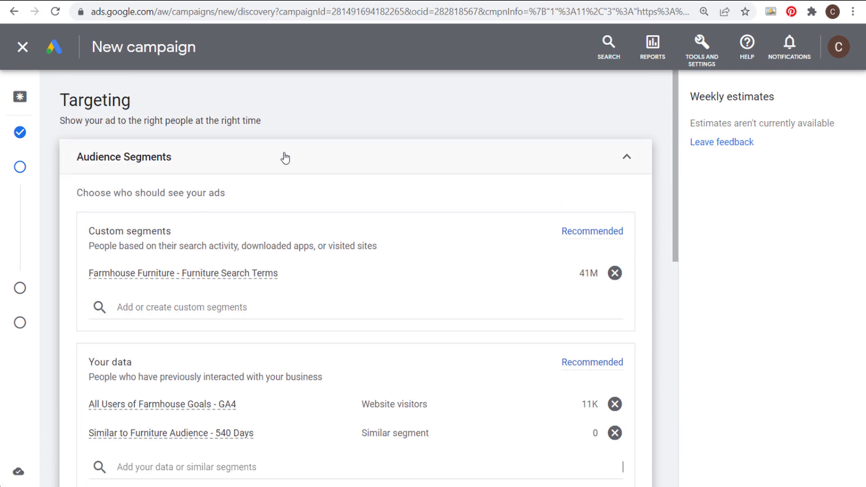
{"action": "scroll", "coordinate": [285, 157], "scroll_direction": "down", "scroll_amount": 11}
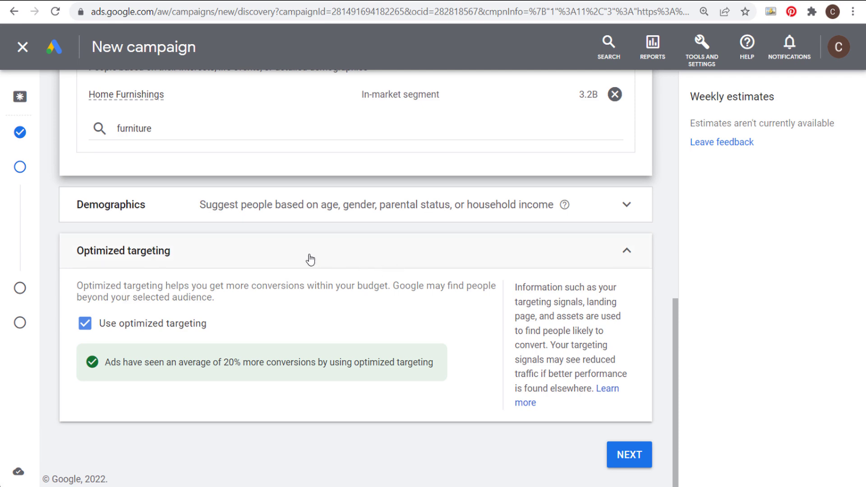
{"action": "left_click", "coordinate": [176, 209]}
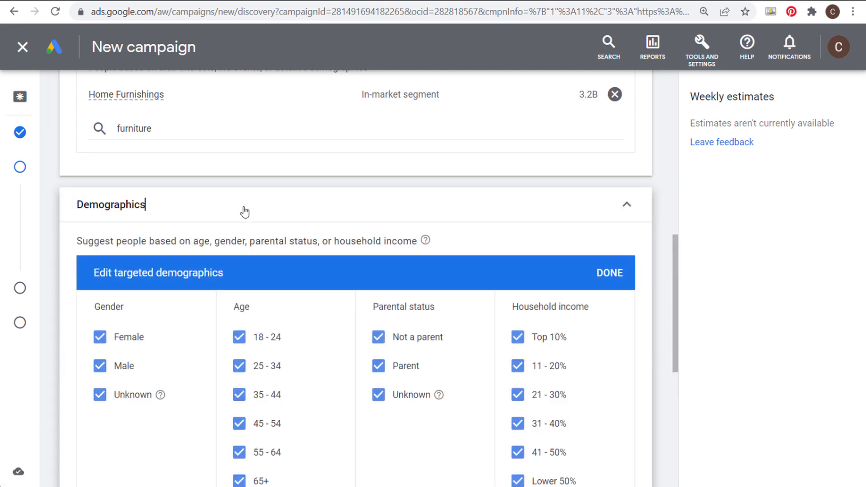
{"action": "scroll", "coordinate": [527, 254], "scroll_direction": "down", "scroll_amount": 1}
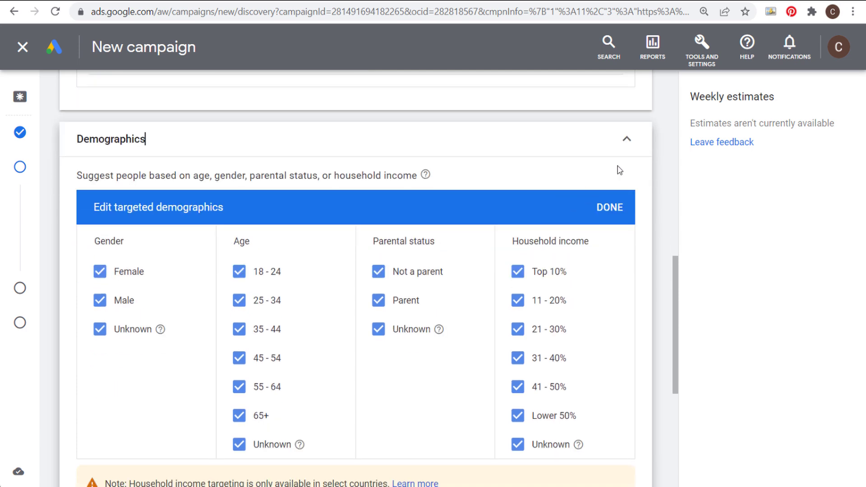
{"action": "left_click", "coordinate": [626, 139]}
{"action": "scroll", "coordinate": [280, 178], "scroll_direction": "up", "scroll_amount": 5}
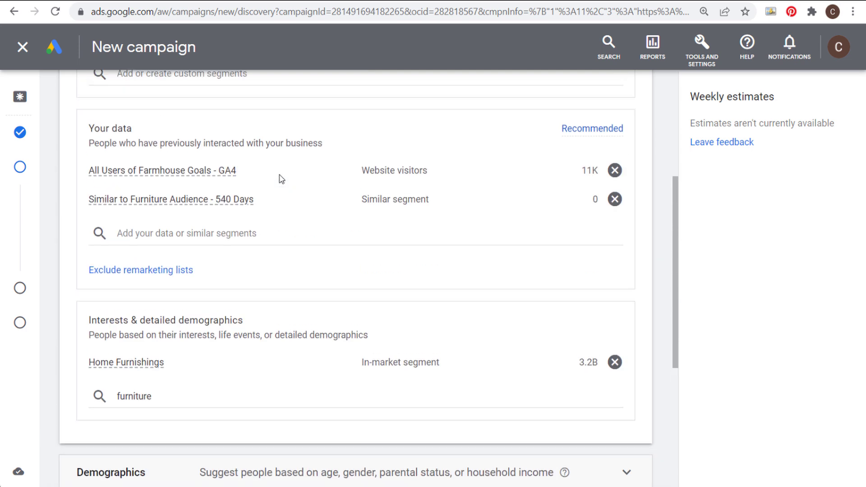
{"action": "scroll", "coordinate": [280, 179], "scroll_direction": "up", "scroll_amount": 4}
{"action": "scroll", "coordinate": [263, 139], "scroll_direction": "down", "scroll_amount": 10}
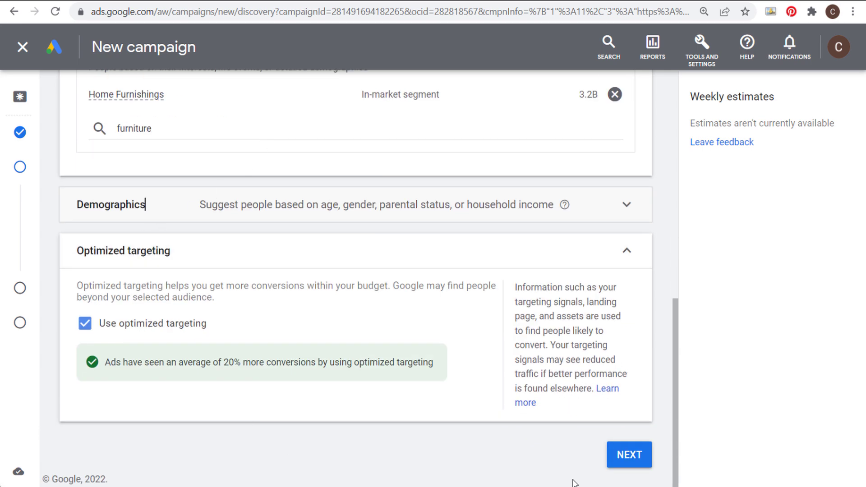
Continue to the ad creation stage and check the discovery ad's final URL against the shop's farmhouse furniture category page.
{"action": "left_click", "coordinate": [633, 459]}
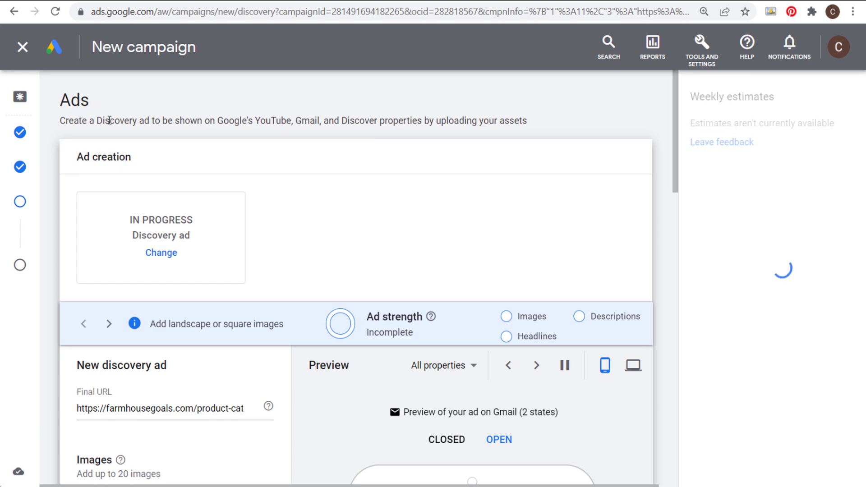
{"action": "left_click_drag", "start_coordinate": [81, 120], "coordinate": [229, 121]}
{"action": "left_click", "coordinate": [290, 153]}
{"action": "scroll", "coordinate": [286, 188], "scroll_direction": "down", "scroll_amount": 5}
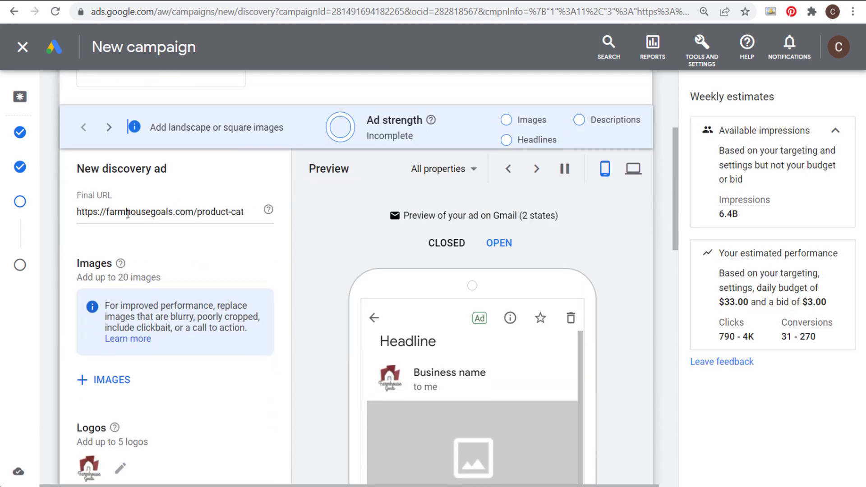
{"action": "left_click_drag", "start_coordinate": [127, 214], "coordinate": [247, 216]}
{"action": "left_click", "coordinate": [231, 212]}
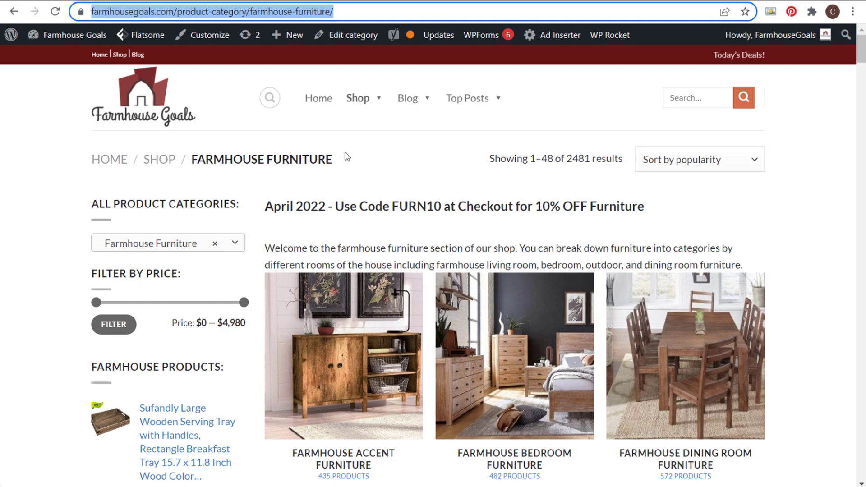
{"action": "left_click", "coordinate": [67, 2]}
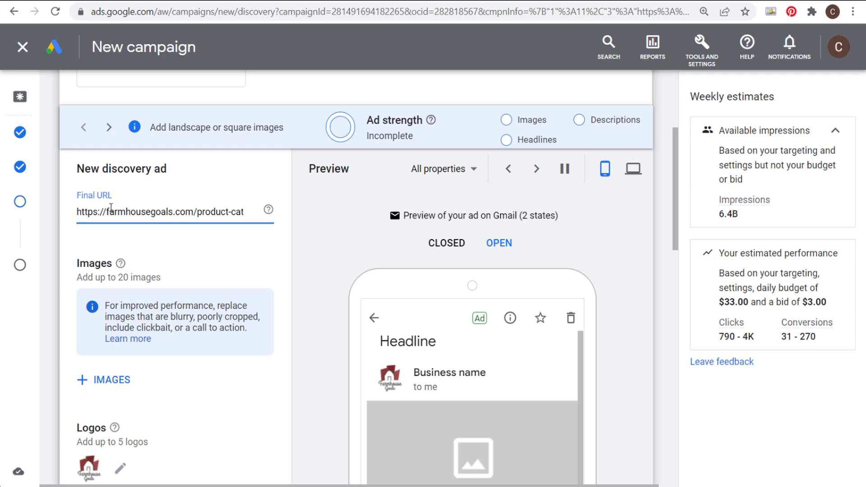
{"action": "scroll", "coordinate": [202, 260], "scroll_direction": "down", "scroll_amount": 2}
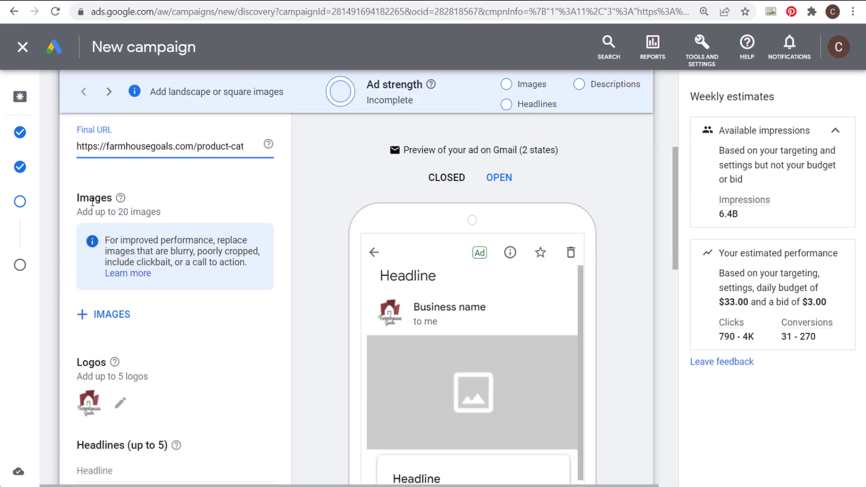
Review the ad's image limit and the recommended and minimum sizes for landscape, square and portrait images.
{"action": "left_click_drag", "start_coordinate": [84, 210], "coordinate": [168, 219]}
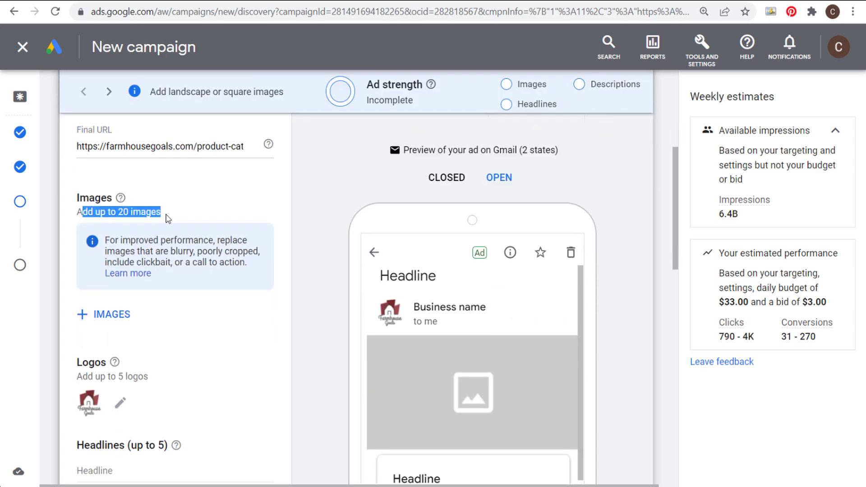
{"action": "left_click", "coordinate": [217, 216]}
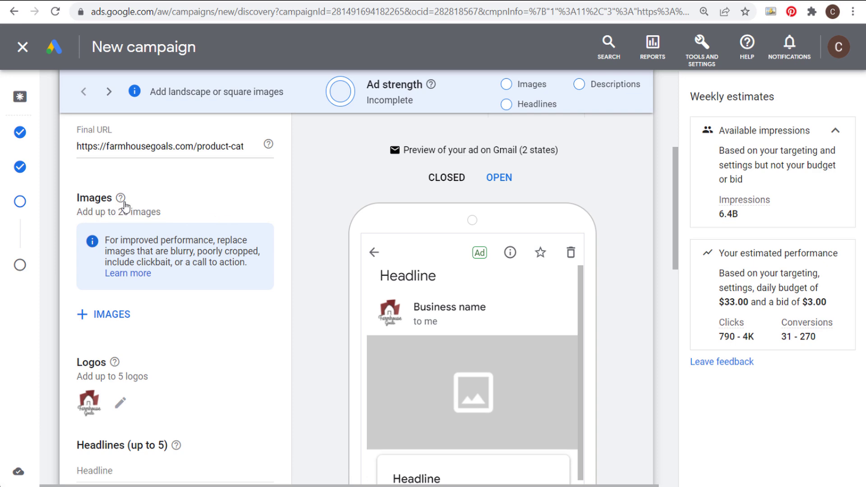
{"action": "mouse_move", "coordinate": [121, 201]}
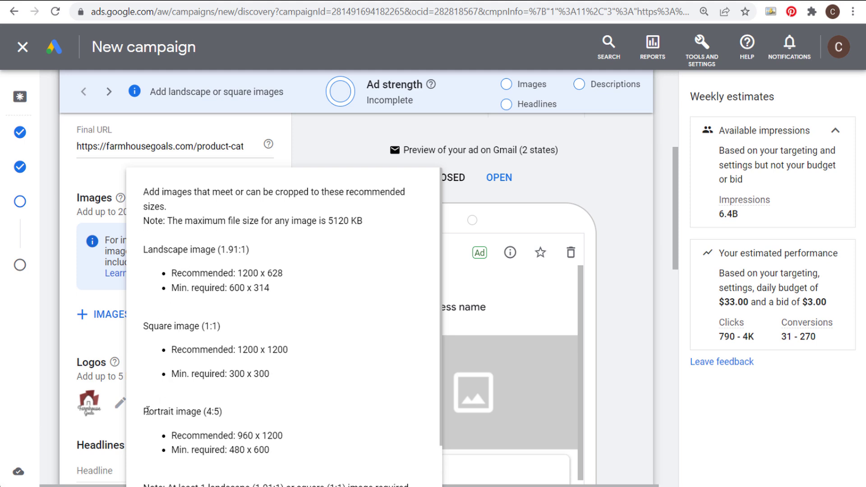
{"action": "left_click_drag", "start_coordinate": [298, 351], "coordinate": [240, 351]}
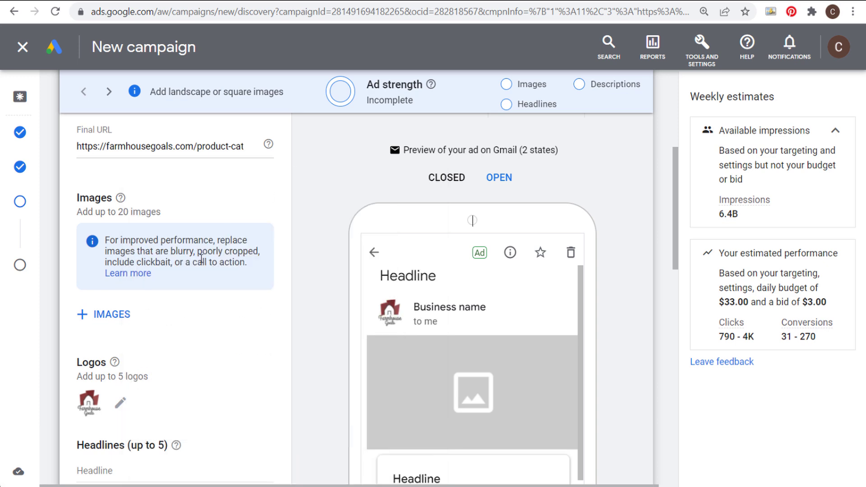
Open image selection for the ad and examine the upload, stock image, website scan and asset library sources.
{"action": "left_click", "coordinate": [112, 312]}
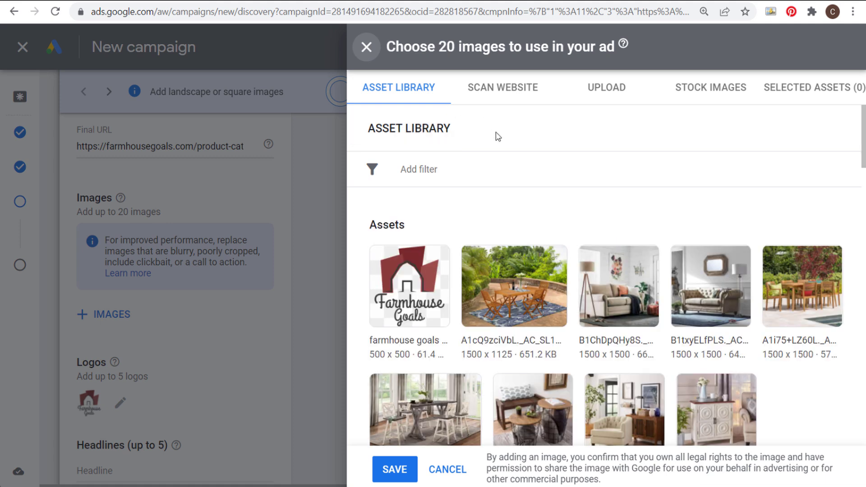
{"action": "left_click", "coordinate": [599, 95]}
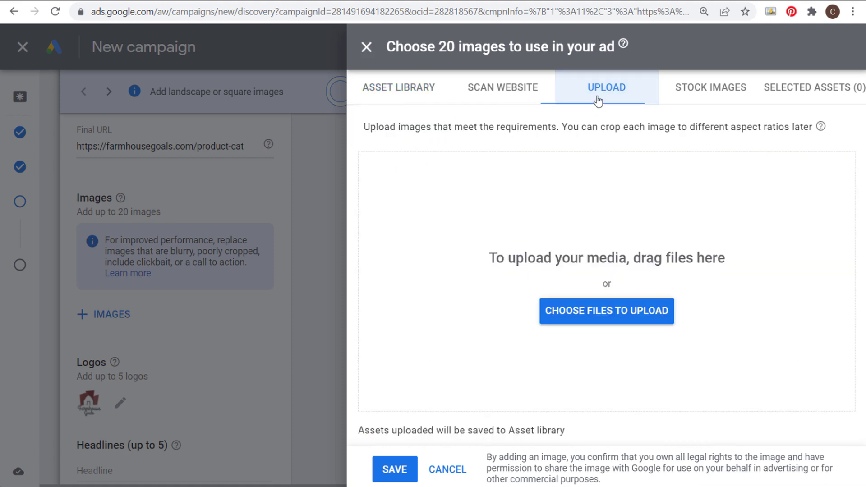
{"action": "left_click", "coordinate": [738, 88]}
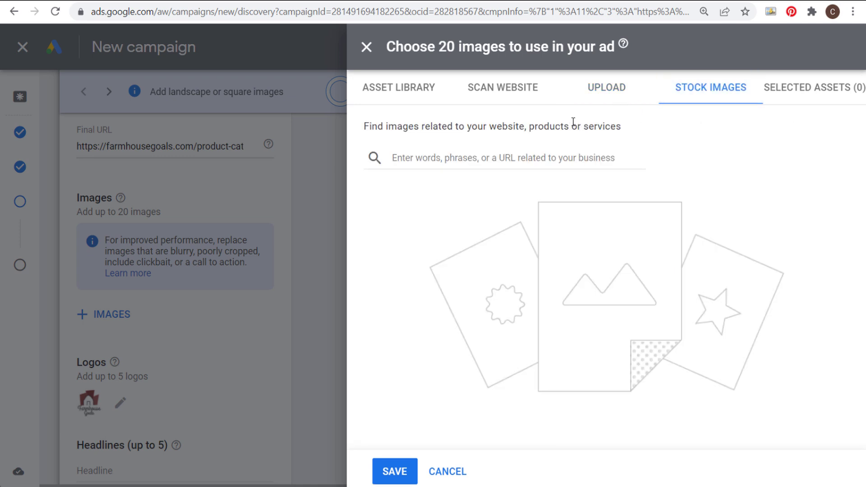
{"action": "left_click", "coordinate": [515, 95]}
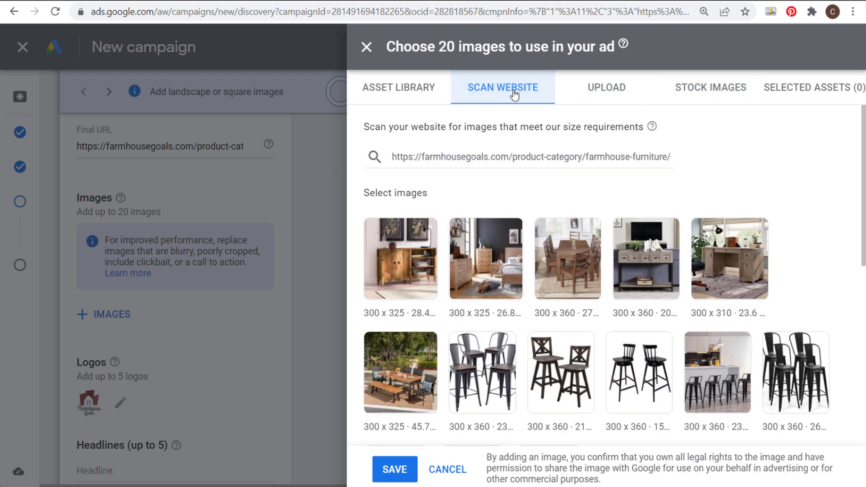
{"action": "left_click", "coordinate": [429, 91]}
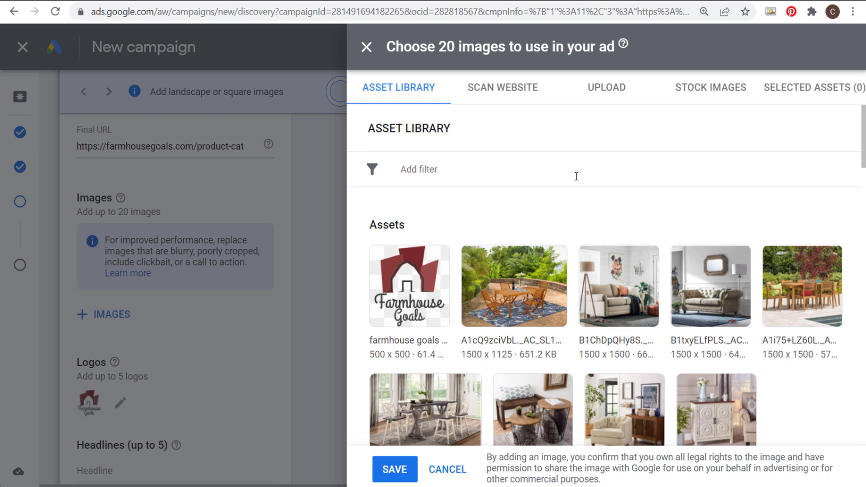
Add the outdoor dining set image A1cQ9zciVbL from the asset library with its 1.91:1, 1:1 and 4:5 crops.
{"action": "left_click", "coordinate": [509, 298]}
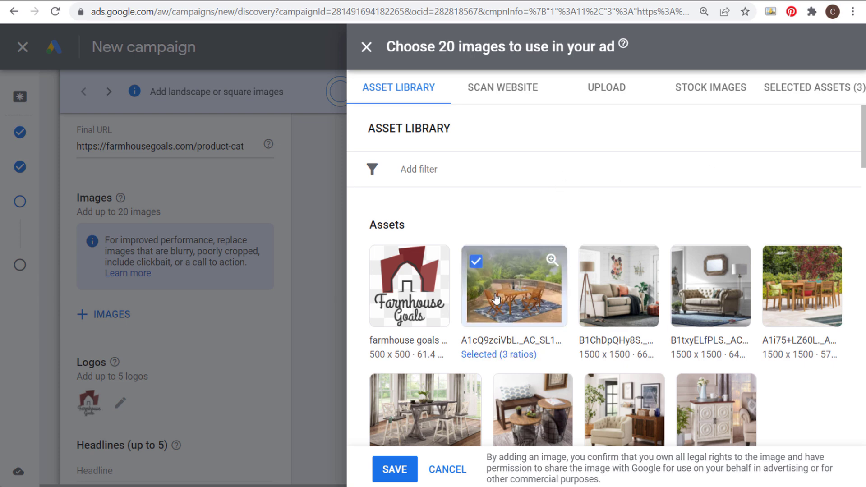
{"action": "left_click", "coordinate": [498, 354]}
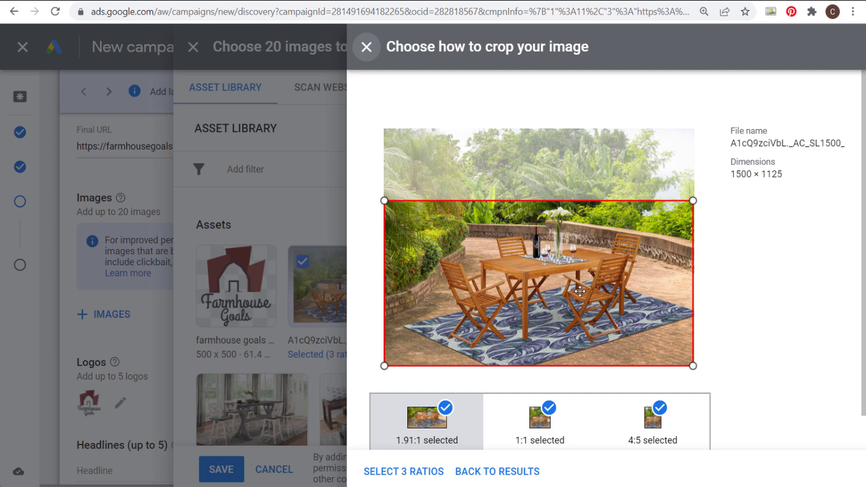
{"action": "left_click", "coordinate": [538, 440]}
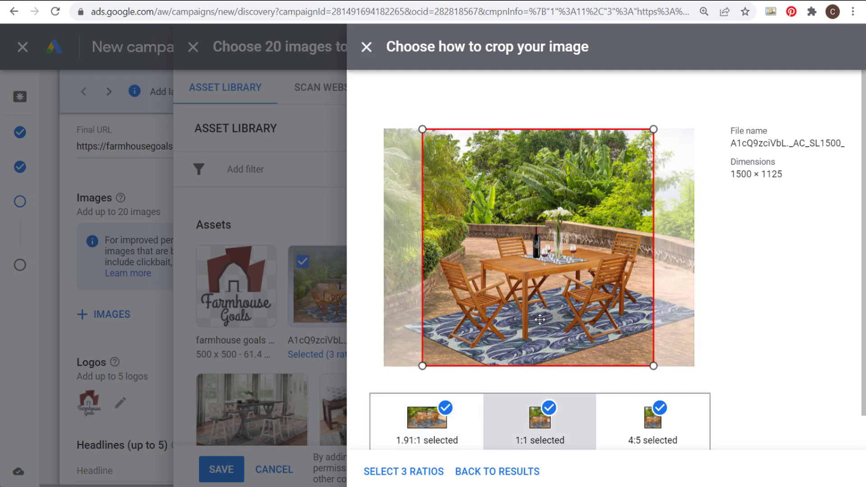
{"action": "left_click", "coordinate": [671, 440]}
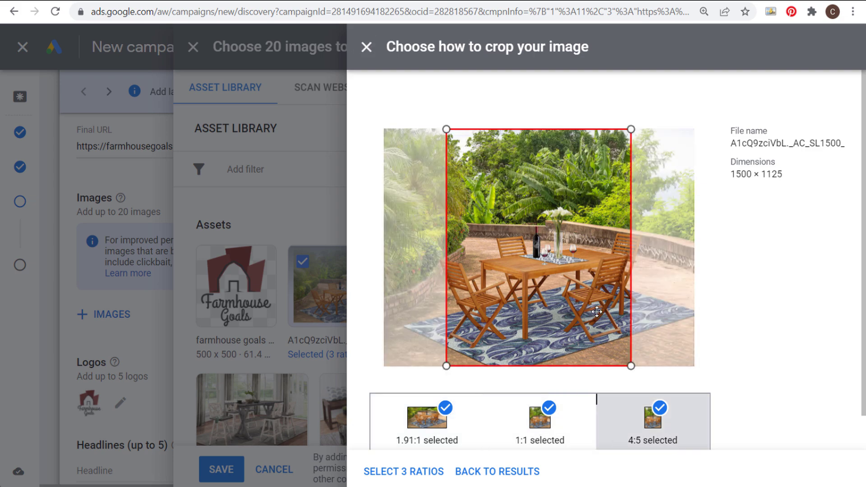
{"action": "left_click", "coordinate": [422, 475]}
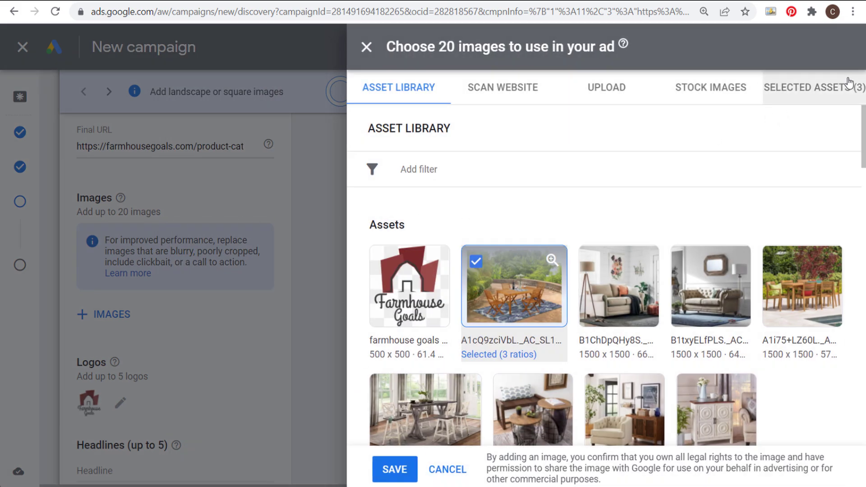
Add the beige sofa image B1ChDpQHy8S in 1.91:1, 1:1 and 4:5 ratios, adjusting the crop positions around the sofa.
{"action": "left_click", "coordinate": [605, 305]}
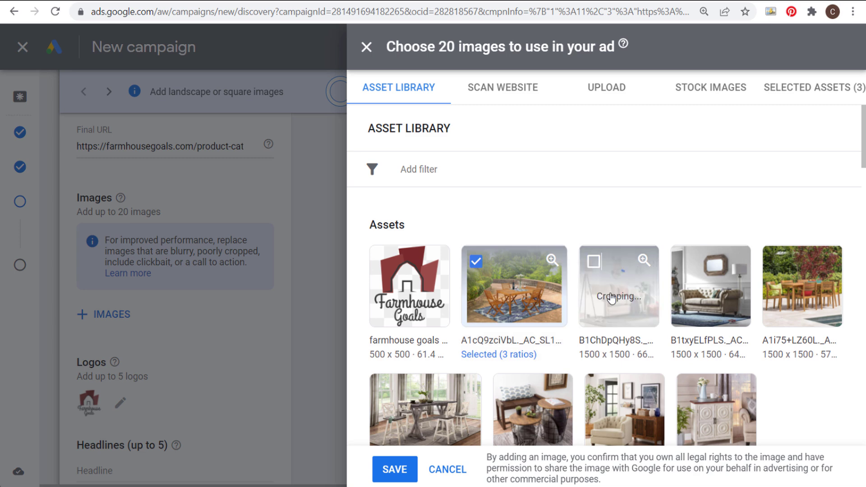
{"action": "left_click", "coordinate": [631, 354]}
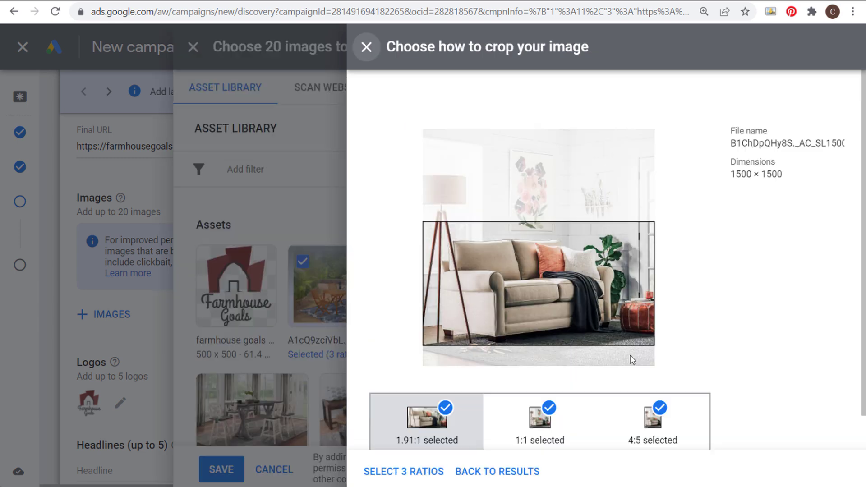
{"action": "left_click_drag", "start_coordinate": [559, 272], "coordinate": [559, 274]}
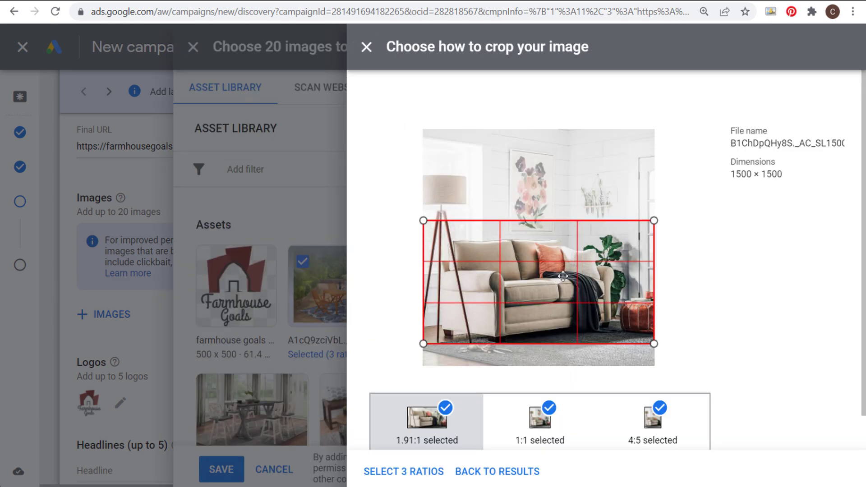
{"action": "left_click", "coordinate": [568, 441]}
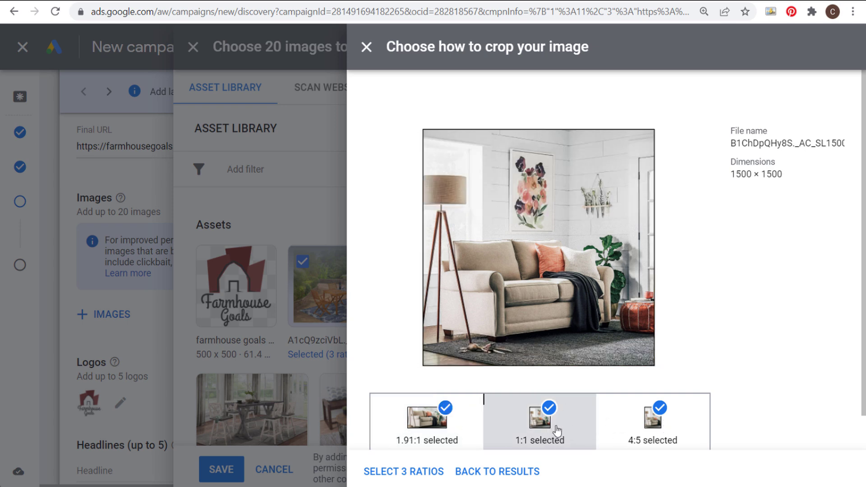
{"action": "left_click", "coordinate": [651, 435]}
{"action": "left_click_drag", "start_coordinate": [533, 297], "coordinate": [539, 296]}
{"action": "left_click", "coordinate": [404, 473]}
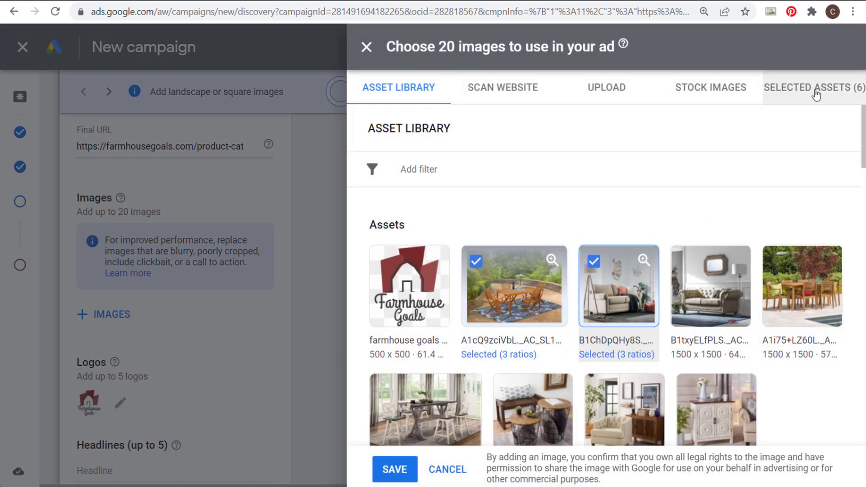
Add the image of the bench and two round wire-basket tables, using only the 1:1 crop.
{"action": "scroll", "coordinate": [762, 145], "scroll_direction": "down", "scroll_amount": 4}
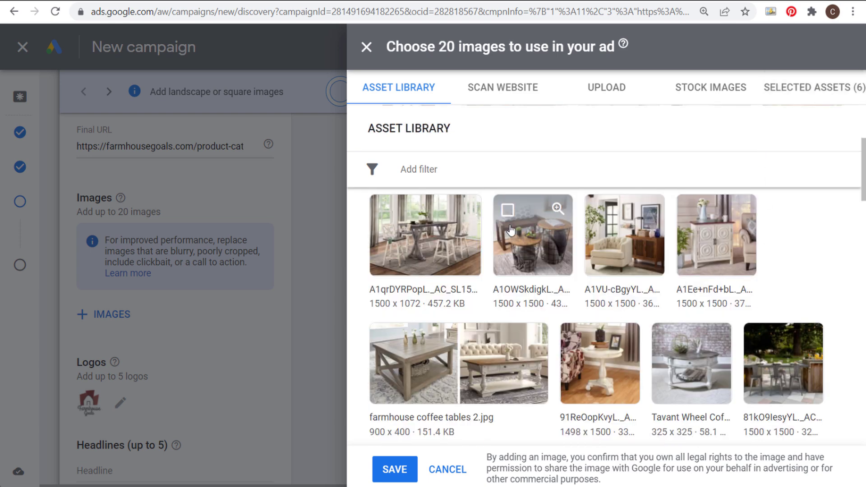
{"action": "left_click", "coordinate": [548, 240]}
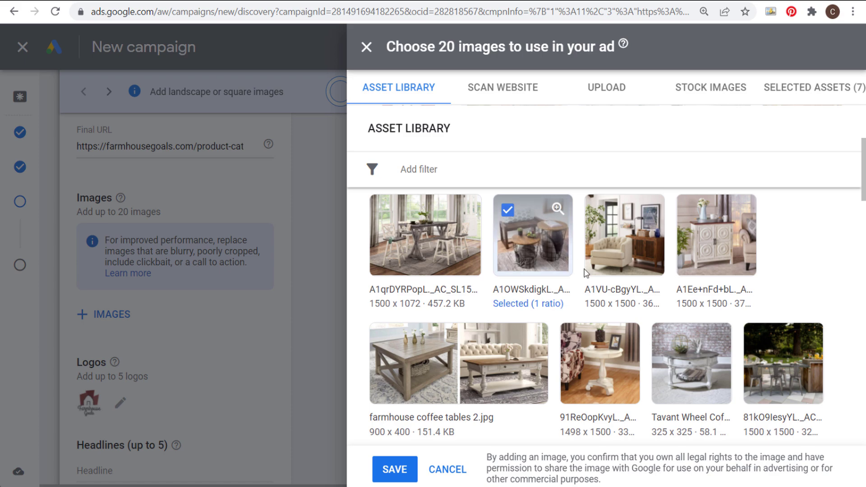
{"action": "left_click", "coordinate": [531, 304]}
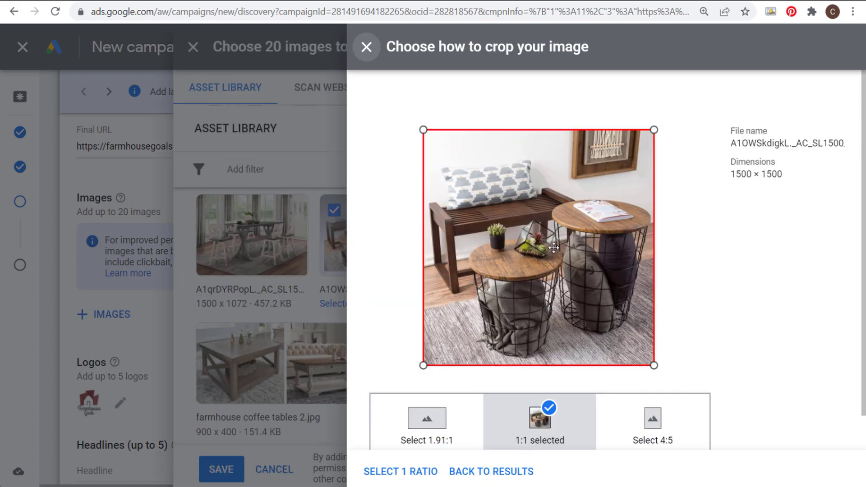
{"action": "left_click", "coordinate": [431, 473]}
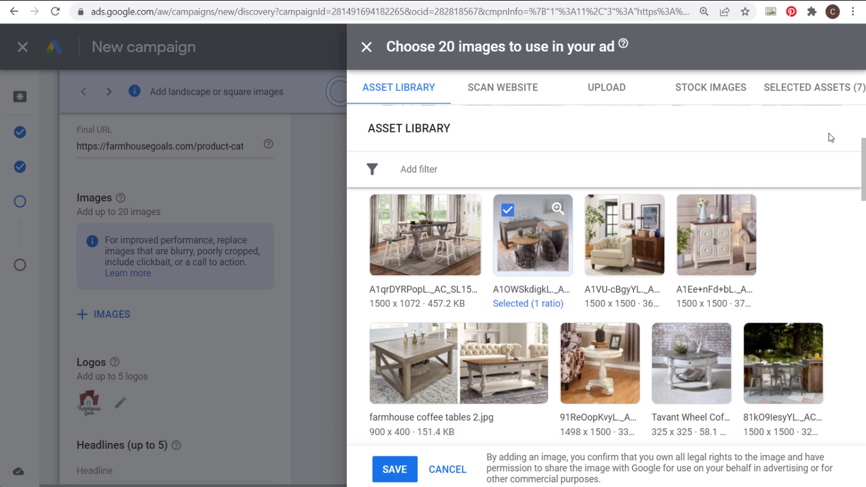
Review all the selected furniture images and their crop ratios, and save the selection to the ad.
{"action": "left_click", "coordinate": [809, 95]}
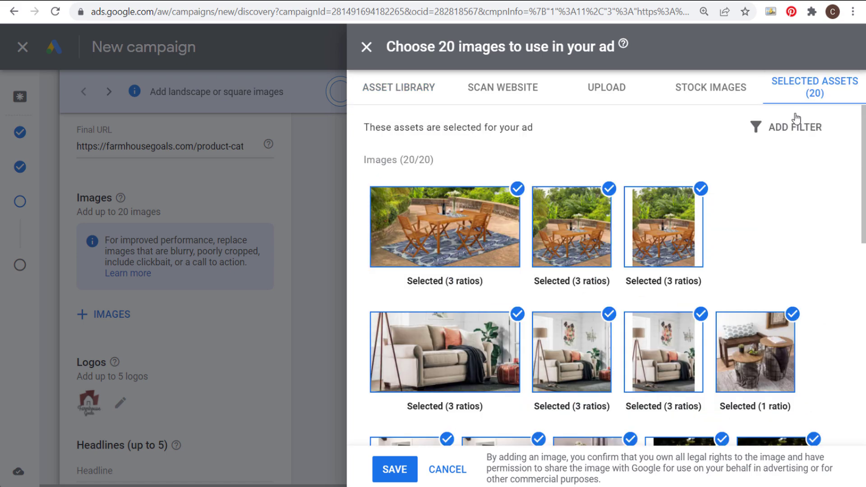
{"action": "scroll", "coordinate": [811, 197], "scroll_direction": "down", "scroll_amount": 5}
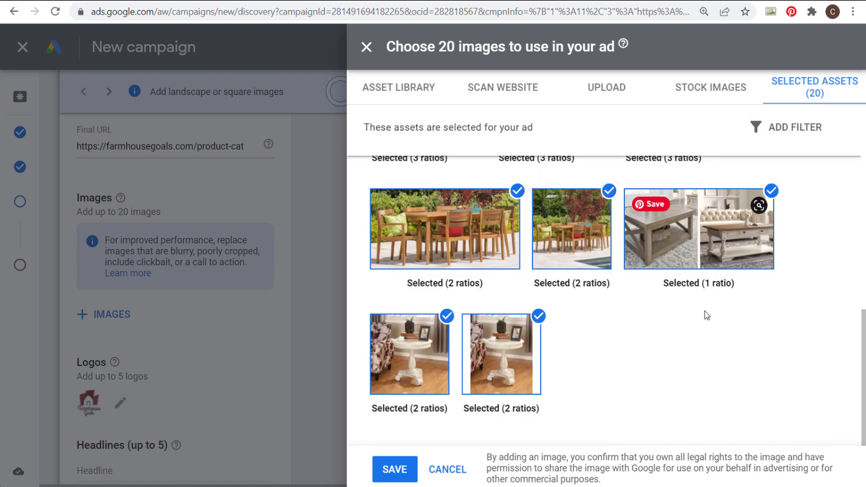
{"action": "scroll", "coordinate": [734, 324], "scroll_direction": "up", "scroll_amount": 5}
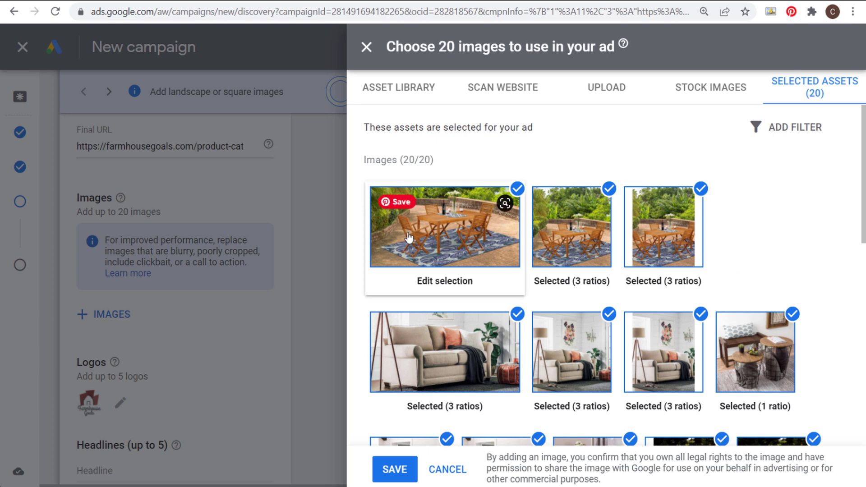
{"action": "mouse_move", "coordinate": [426, 258]}
{"action": "scroll", "coordinate": [783, 212], "scroll_direction": "down", "scroll_amount": 2}
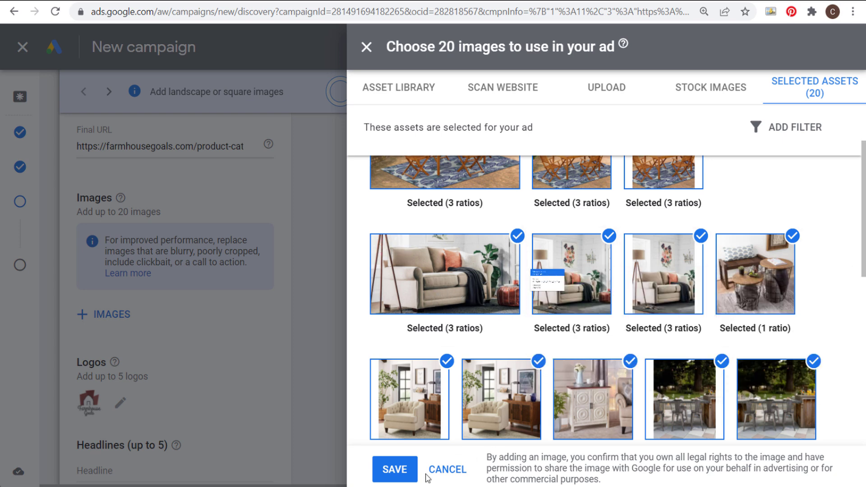
{"action": "left_click", "coordinate": [395, 469]}
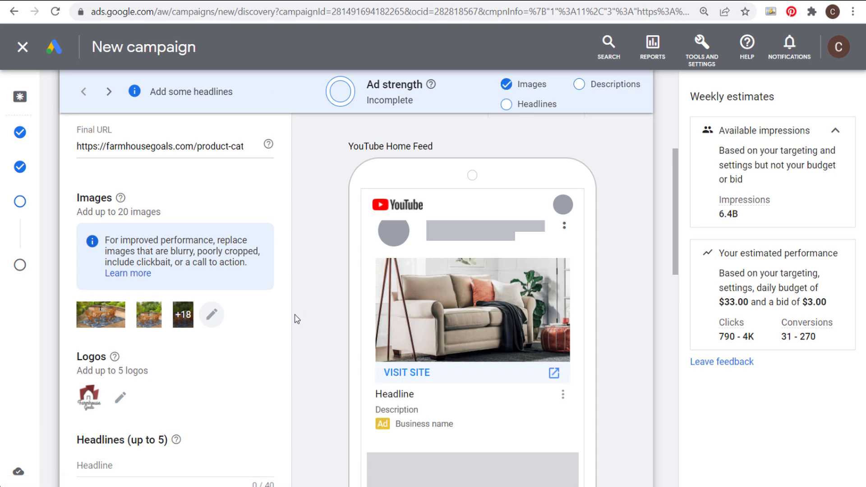
Examine the ad previews for the YouTube watch and home feeds along with the logo and headline fields.
{"action": "scroll", "coordinate": [295, 319], "scroll_direction": "up", "scroll_amount": 2}
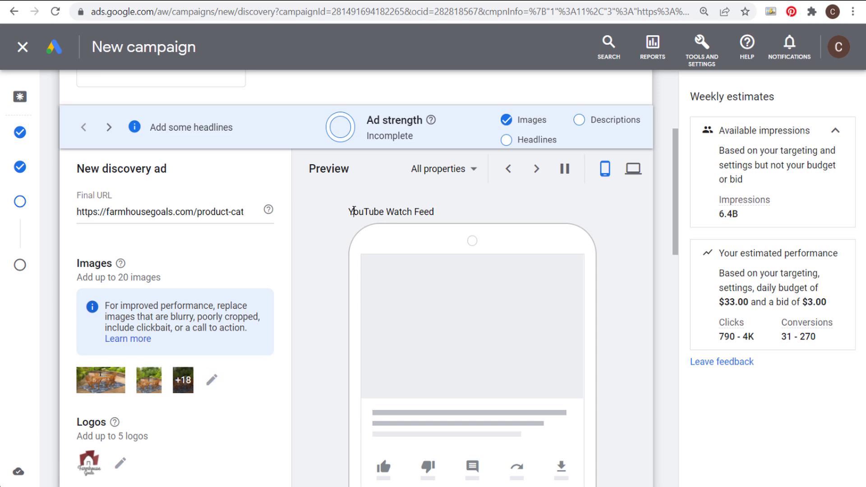
{"action": "left_click_drag", "start_coordinate": [350, 210], "coordinate": [464, 214]}
{"action": "scroll", "coordinate": [334, 273], "scroll_direction": "down", "scroll_amount": 2}
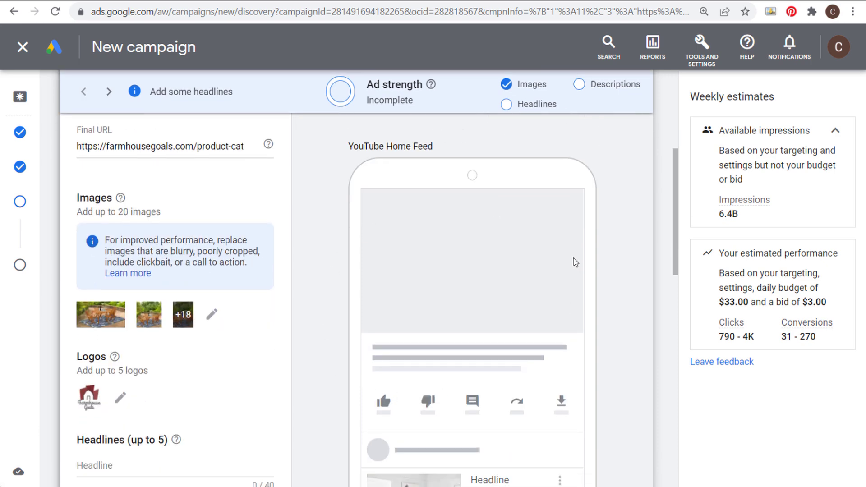
{"action": "scroll", "coordinate": [587, 253], "scroll_direction": "down", "scroll_amount": 4}
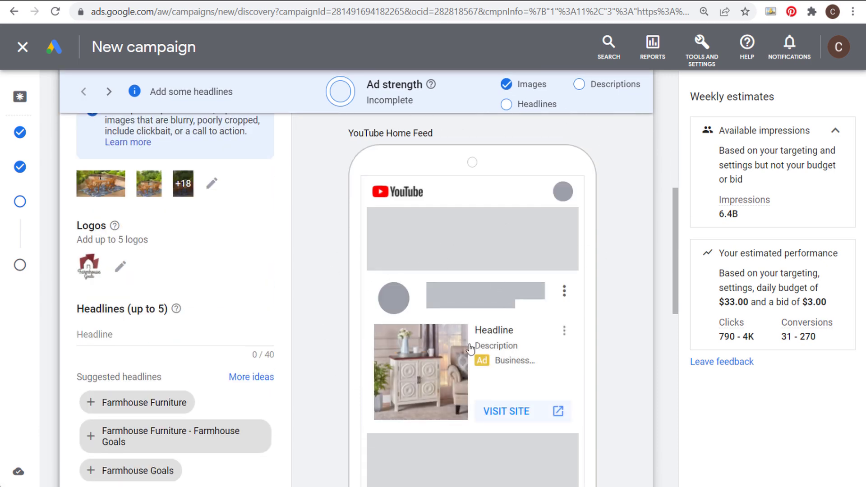
{"action": "scroll", "coordinate": [323, 202], "scroll_direction": "down", "scroll_amount": 2}
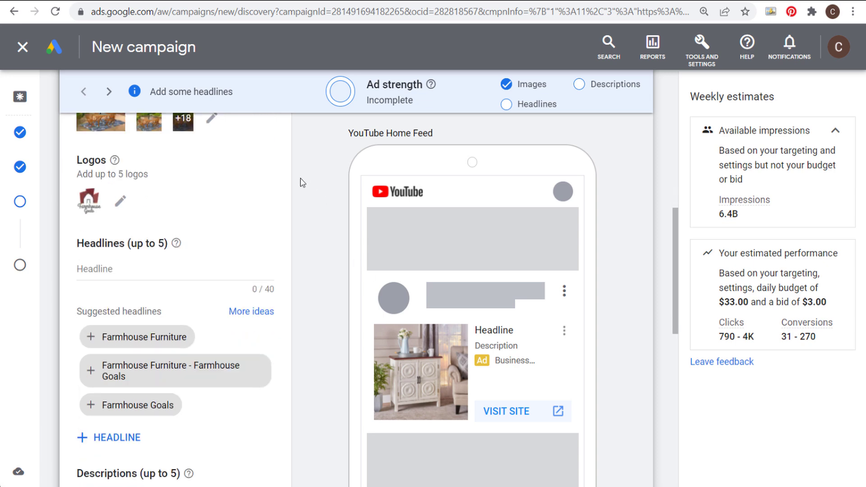
{"action": "scroll", "coordinate": [302, 186], "scroll_direction": "up", "scroll_amount": 4}
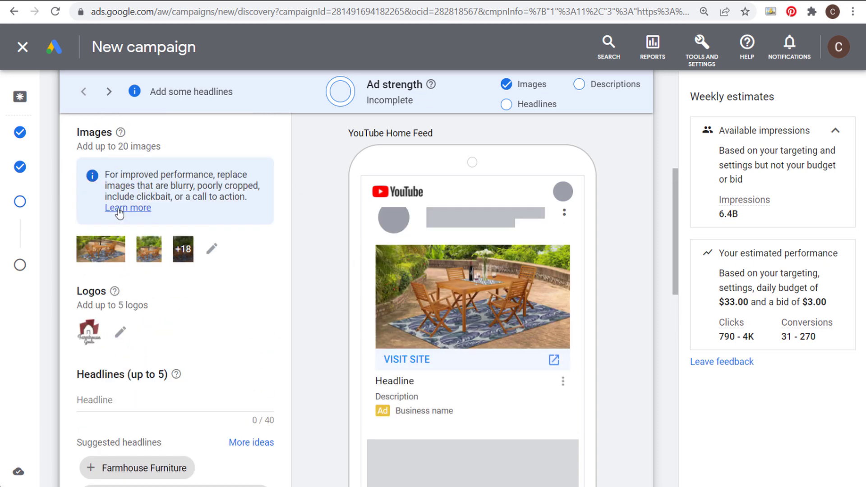
Examine the 1:1 crop of the wide logo Photo 1_4:1.jpg, and save the logo selection with only the square logo.
{"action": "left_click", "coordinate": [121, 334]}
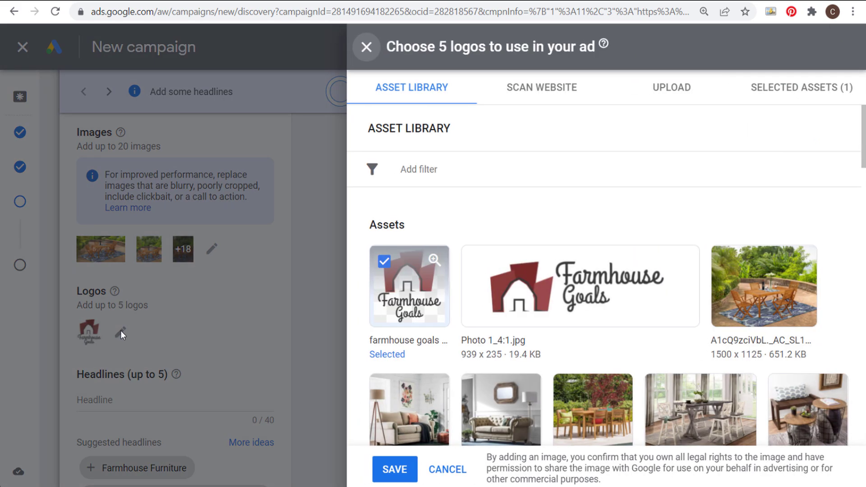
{"action": "left_click", "coordinate": [581, 316]}
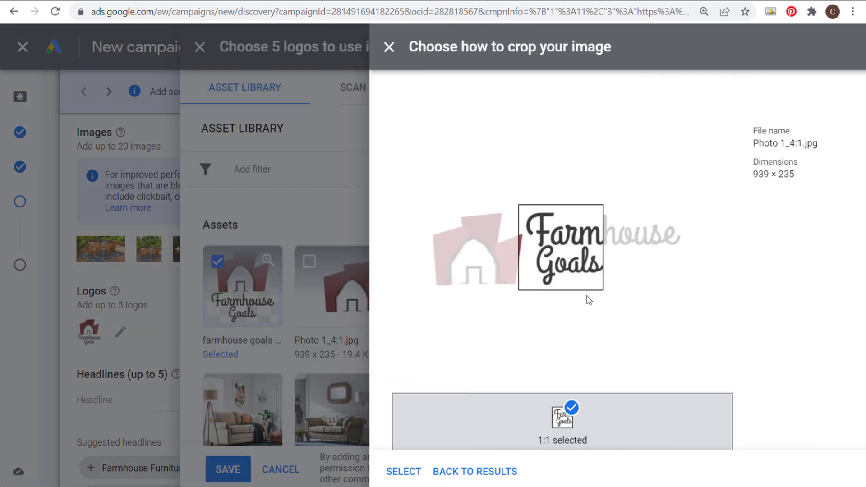
{"action": "key", "text": "Escape"}
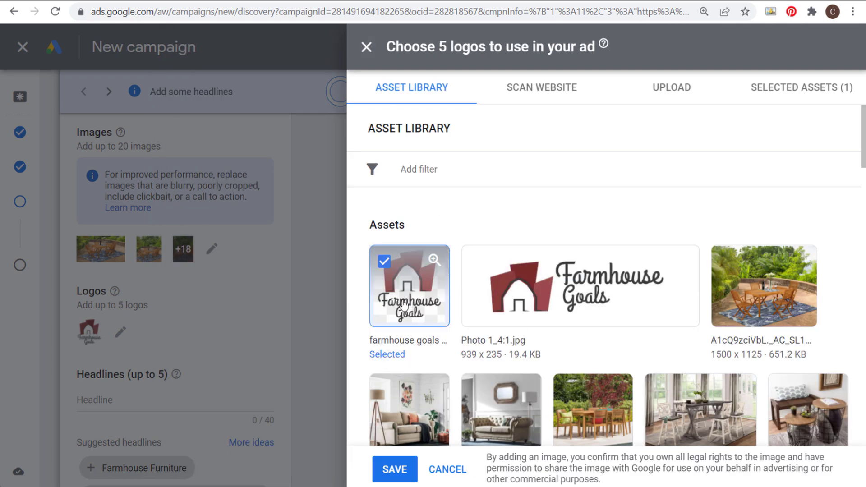
{"action": "left_click", "coordinate": [394, 468]}
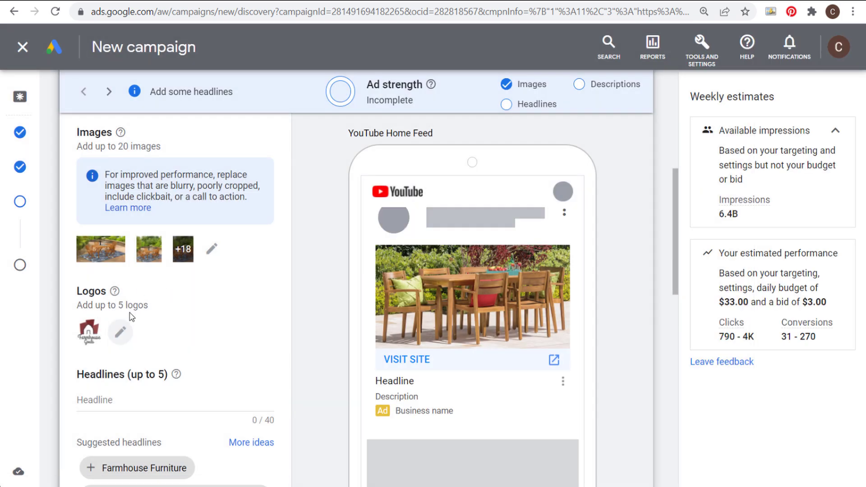
Add three more empty headline fields to the discovery ad.
{"action": "scroll", "coordinate": [266, 284], "scroll_direction": "down", "scroll_amount": 3}
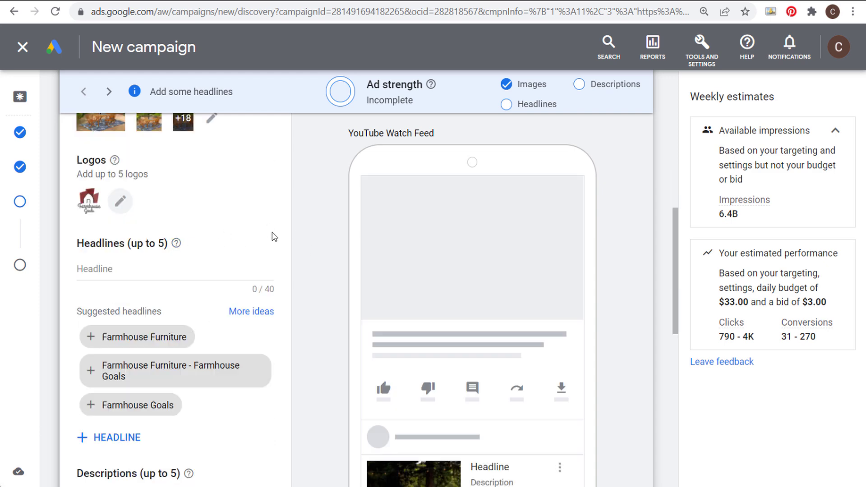
{"action": "scroll", "coordinate": [272, 235], "scroll_direction": "down", "scroll_amount": 2}
{"action": "left_click_drag", "start_coordinate": [85, 179], "coordinate": [117, 180]}
{"action": "left_click", "coordinate": [116, 372]}
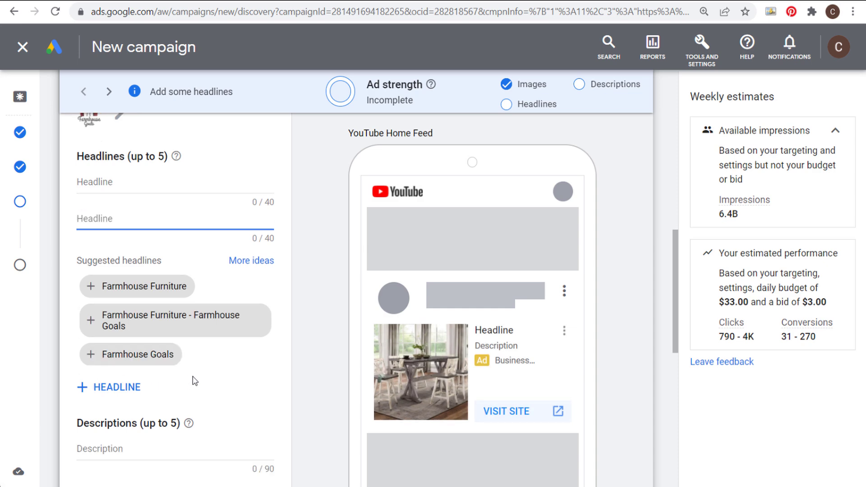
{"action": "scroll", "coordinate": [193, 381], "scroll_direction": "down", "scroll_amount": 3}
{"action": "scroll", "coordinate": [120, 318], "scroll_direction": "up", "scroll_amount": 1}
{"action": "double_click", "coordinate": [121, 318]}
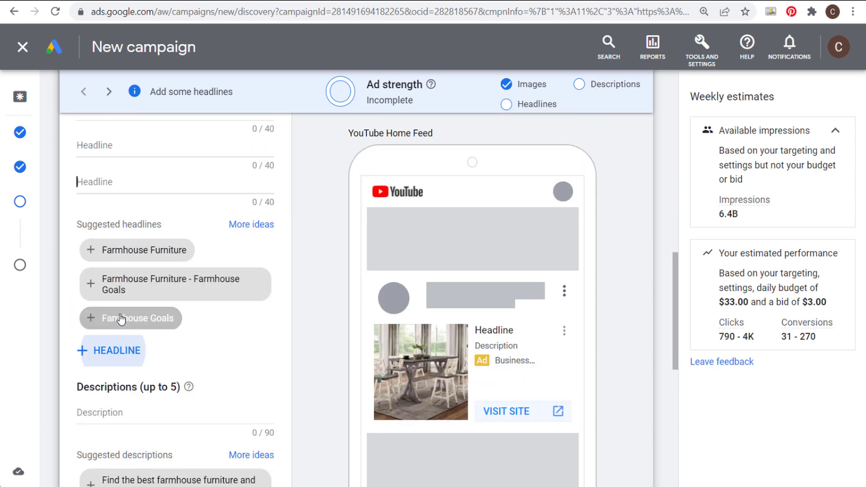
{"action": "scroll", "coordinate": [280, 313], "scroll_direction": "up", "scroll_amount": 2}
{"action": "left_click", "coordinate": [313, 239]}
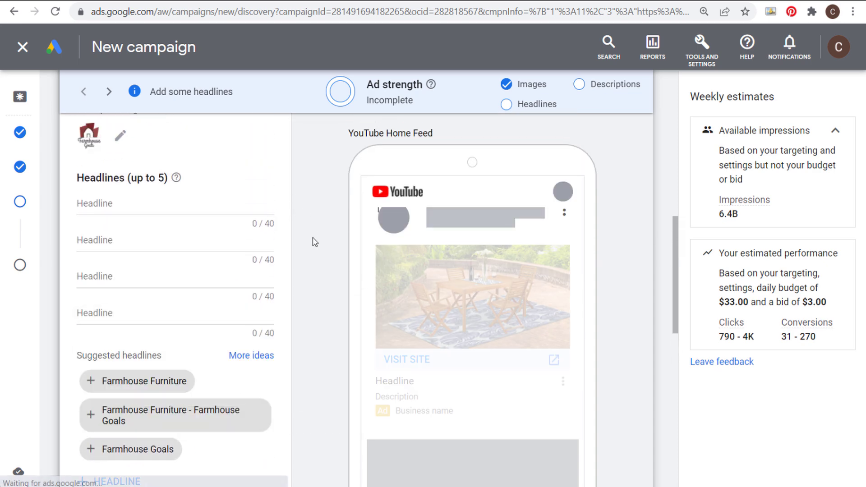
Enter Farmhouse Goals as the business name and set the call to action text to Shop Now.
{"action": "scroll", "coordinate": [316, 208], "scroll_direction": "down", "scroll_amount": 7}
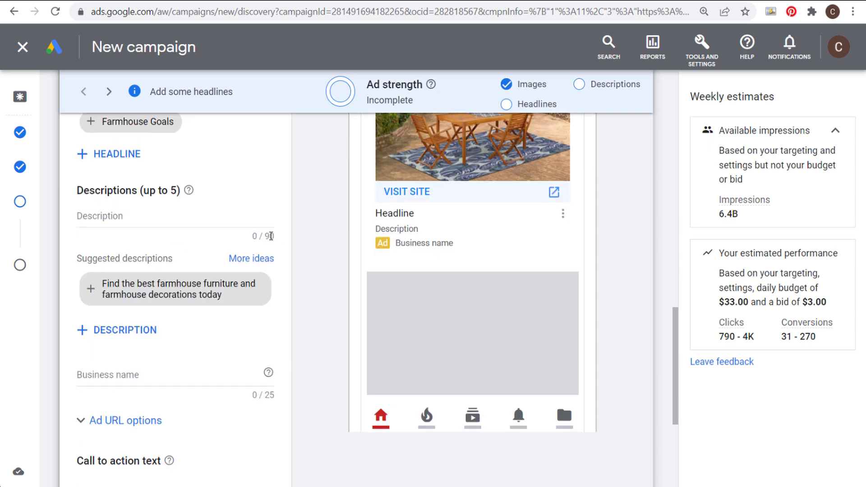
{"action": "scroll", "coordinate": [311, 243], "scroll_direction": "down", "scroll_amount": 4}
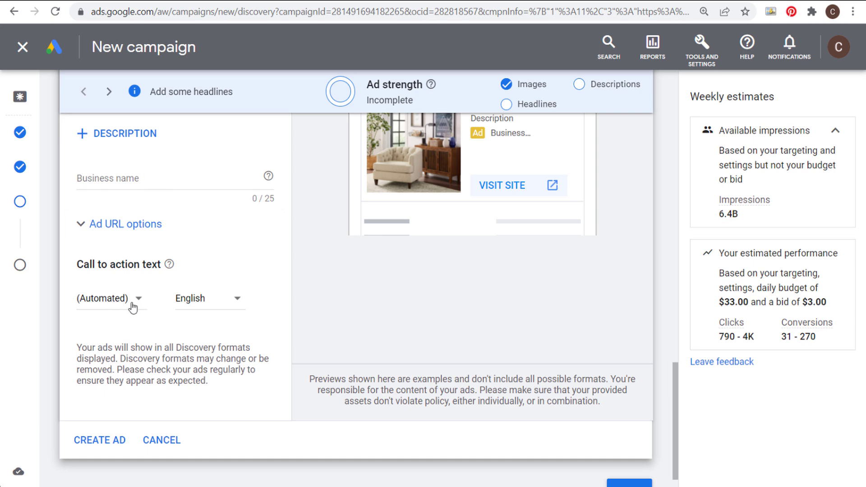
{"action": "left_click", "coordinate": [143, 183]}
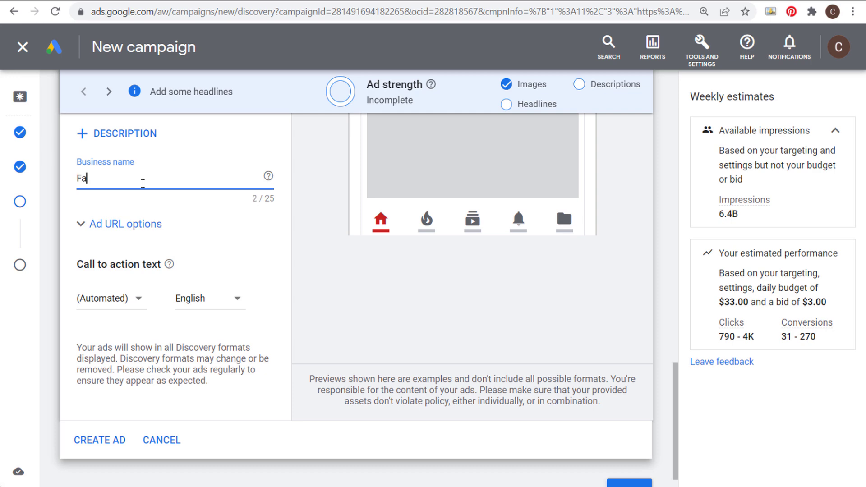
{"action": "type", "text": "Farmhouse Goals"}
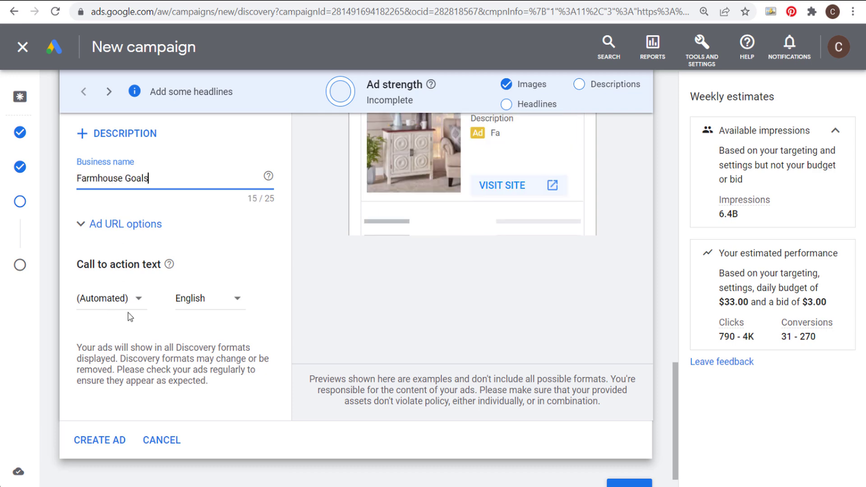
{"action": "left_click", "coordinate": [135, 303]}
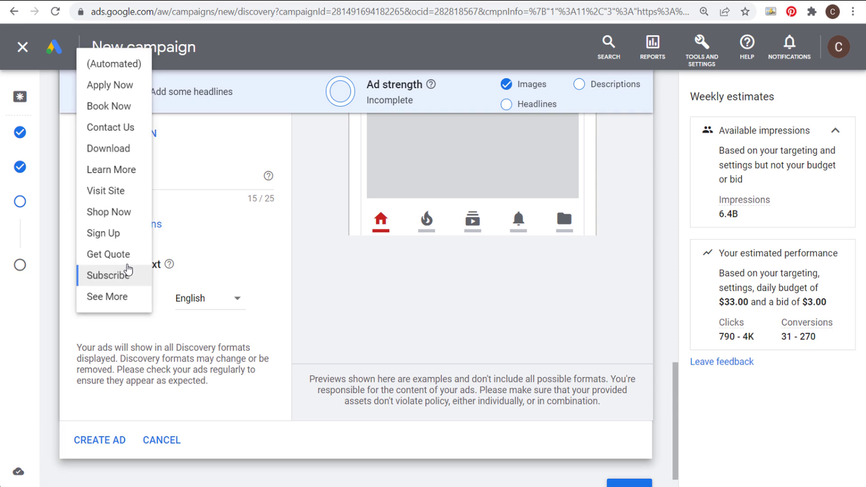
{"action": "left_click", "coordinate": [127, 273]}
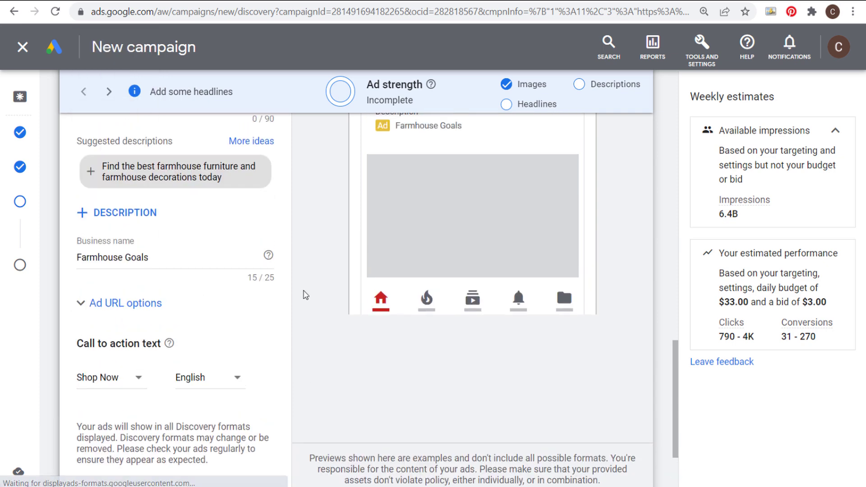
Review the wording of the ad's five headlines, from Farmhouse Furniture Sale to Upgrade Your Furniture Today and Save.
{"action": "scroll", "coordinate": [304, 295], "scroll_direction": "up", "scroll_amount": 10}
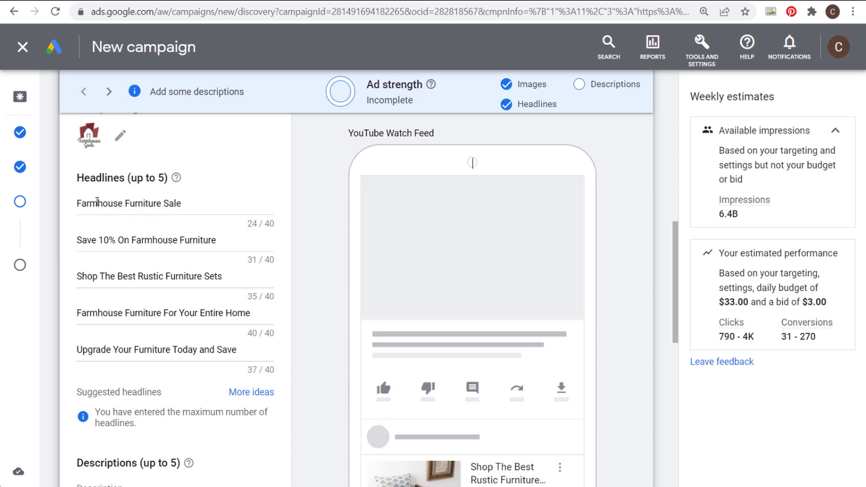
{"action": "left_click_drag", "start_coordinate": [97, 204], "coordinate": [199, 230]}
{"action": "left_click", "coordinate": [193, 240]}
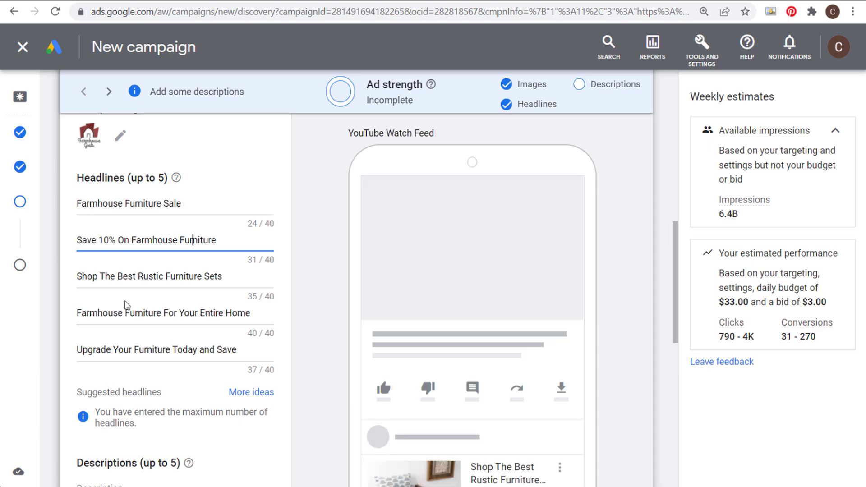
{"action": "left_click_drag", "start_coordinate": [83, 350], "coordinate": [170, 350]}
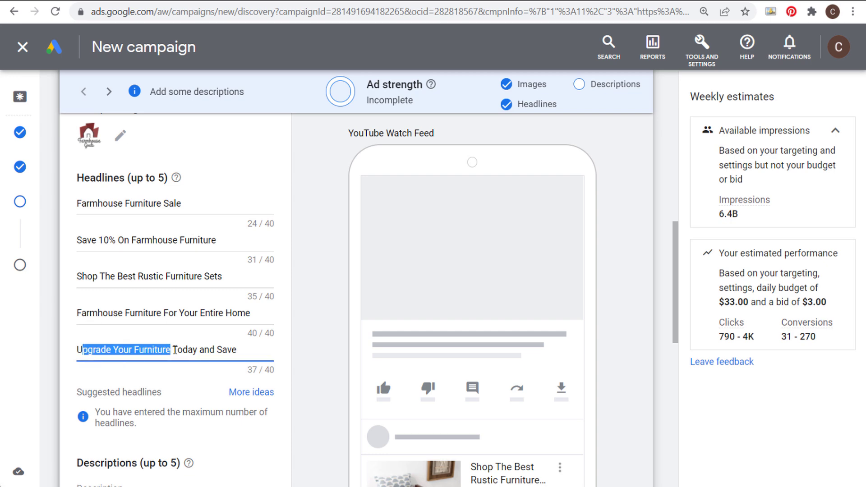
{"action": "left_click_drag", "start_coordinate": [114, 312], "coordinate": [212, 311]}
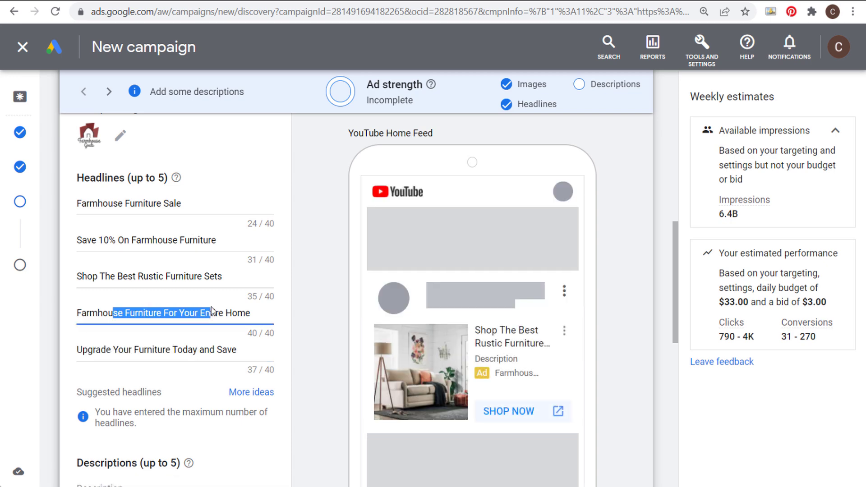
{"action": "left_click_drag", "start_coordinate": [98, 277], "coordinate": [175, 277]}
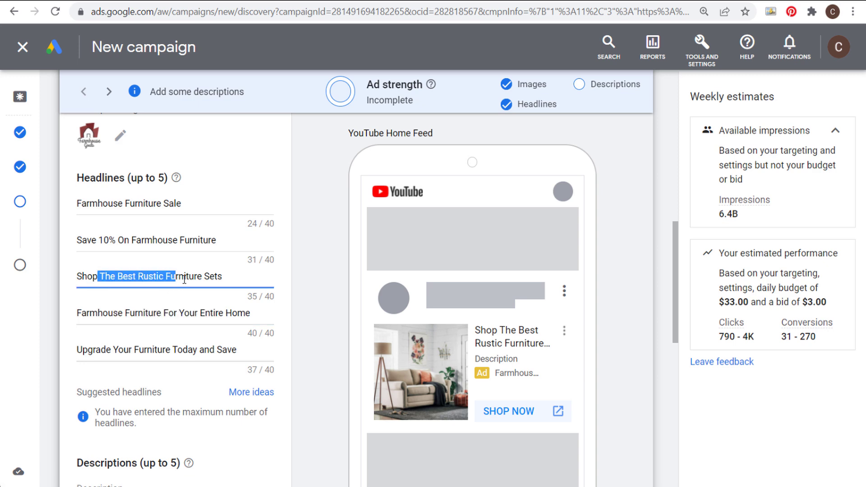
{"action": "left_click", "coordinate": [194, 276]}
Fill in five descriptions promoting 10% off furniture in April, code FURN10, top-rated farmhouse style furniture, low prices and upgrading for less.
{"action": "scroll", "coordinate": [310, 283], "scroll_direction": "down", "scroll_amount": 1}
{"action": "scroll", "coordinate": [309, 283], "scroll_direction": "down", "scroll_amount": 5}
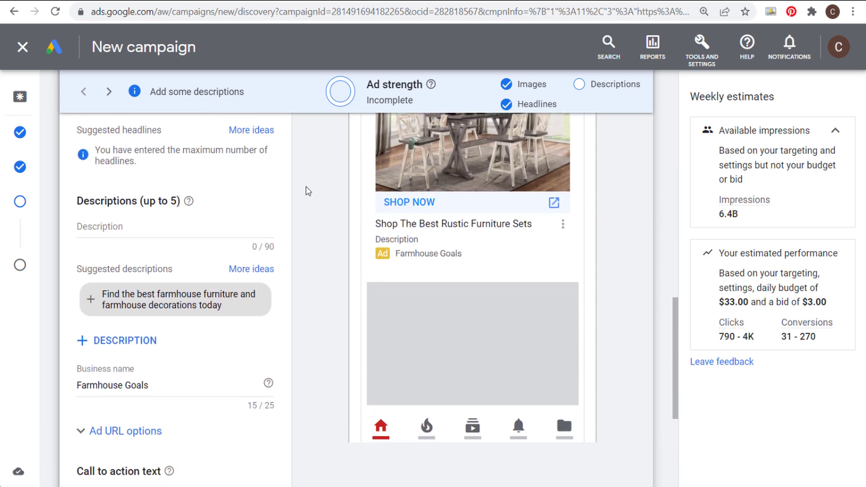
{"action": "left_click", "coordinate": [135, 226]}
{"action": "type", "text": "Save 10% on All Furniture at Farmhouse Goals During The Month of April. Use Code FURN10 at Checkout and Save on Farmhouse Furniture - Fast and Free Shipping/ Shop The Top-Rated Farmhouse Style Furniture and Save During The Entire Month of April. Buy Farmhouse Furniture and Save 10% - Our Low Prices Are Even Lower This Month! Shop Farmhouse Goals Today and Upgrade Your Farmhouse Style Furniture For Less."}
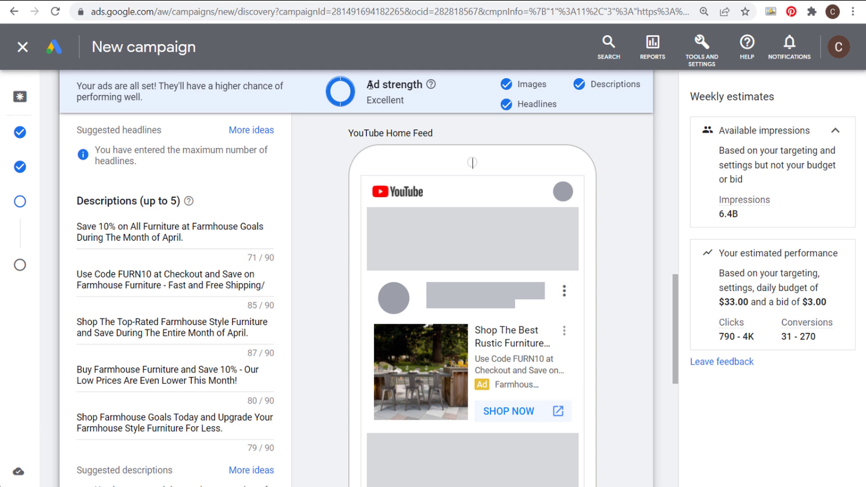
Check the ad strength rating and create the discovery ad.
{"action": "left_click_drag", "start_coordinate": [367, 84], "coordinate": [425, 86]}
{"action": "left_click", "coordinate": [377, 101]}
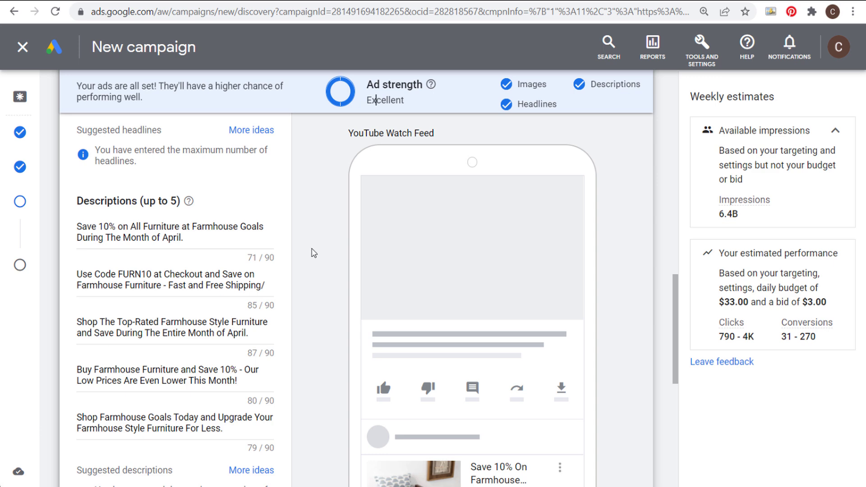
{"action": "scroll", "coordinate": [318, 248], "scroll_direction": "down", "scroll_amount": 3}
{"action": "scroll", "coordinate": [318, 248], "scroll_direction": "down", "scroll_amount": 5}
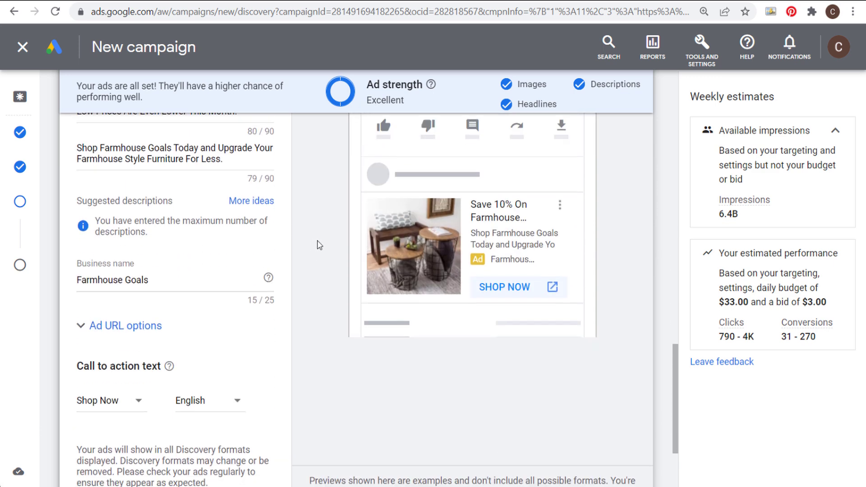
{"action": "left_click", "coordinate": [99, 420]}
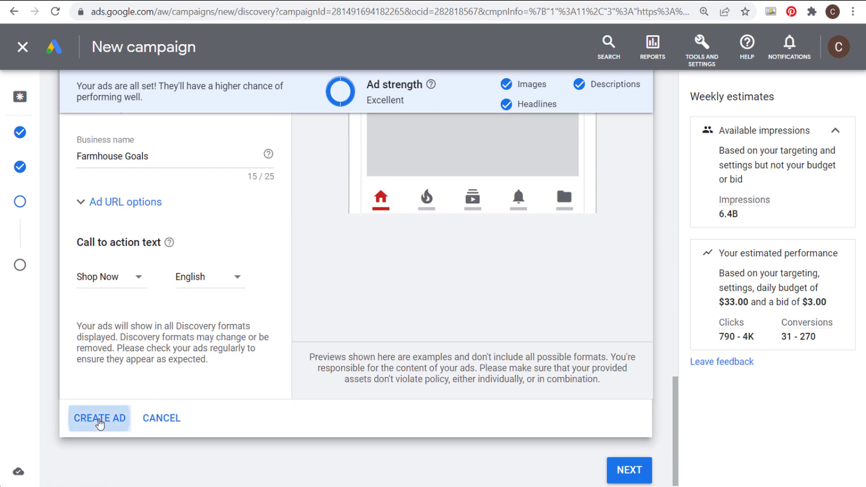
Duplicate the finished ad and change the copy's final URL to farmhousegoals.com/farmhouse-furniture/.
{"action": "mouse_move", "coordinate": [406, 242]}
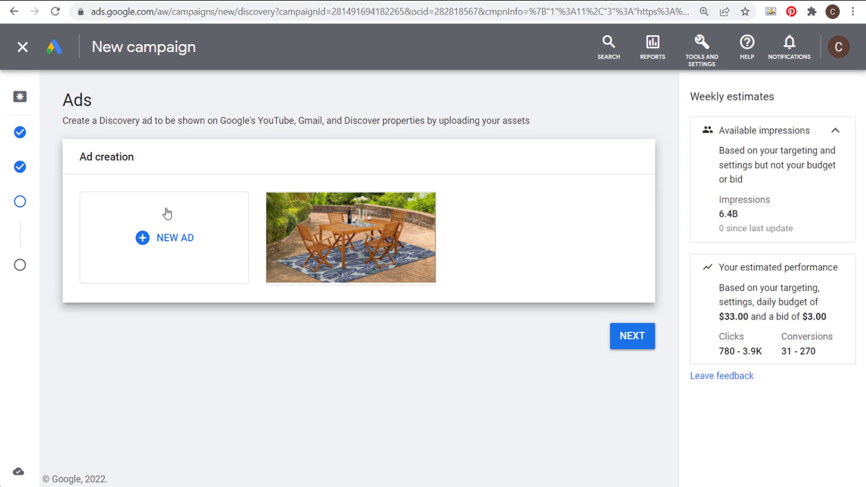
{"action": "mouse_move", "coordinate": [317, 240]}
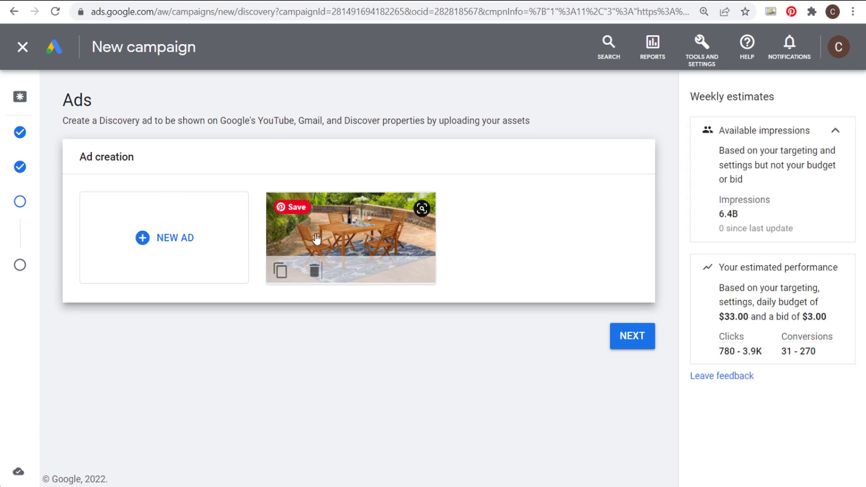
{"action": "left_click", "coordinate": [281, 271]}
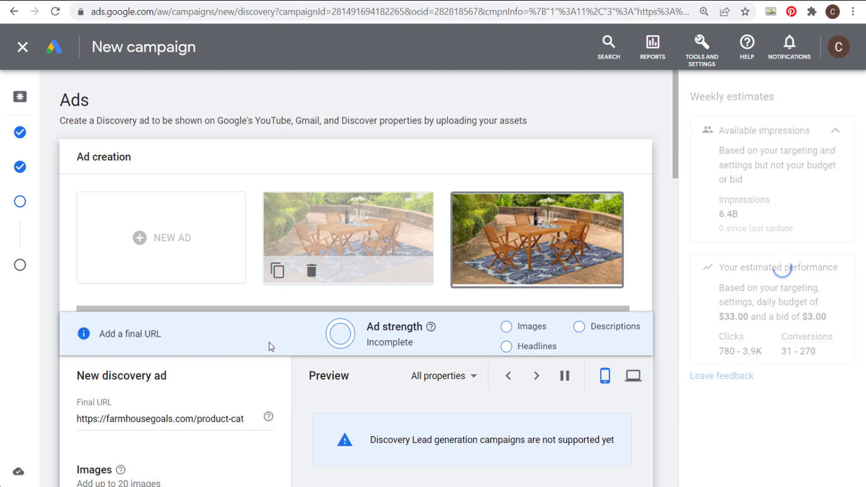
{"action": "scroll", "coordinate": [227, 338], "scroll_direction": "down", "scroll_amount": 1}
{"action": "scroll", "coordinate": [225, 341], "scroll_direction": "down", "scroll_amount": 3}
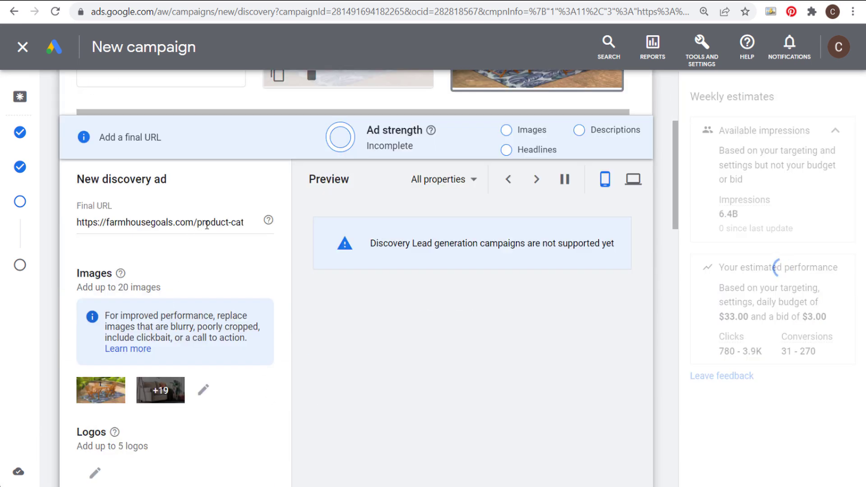
{"action": "left_click_drag", "start_coordinate": [199, 224], "coordinate": [317, 229]}
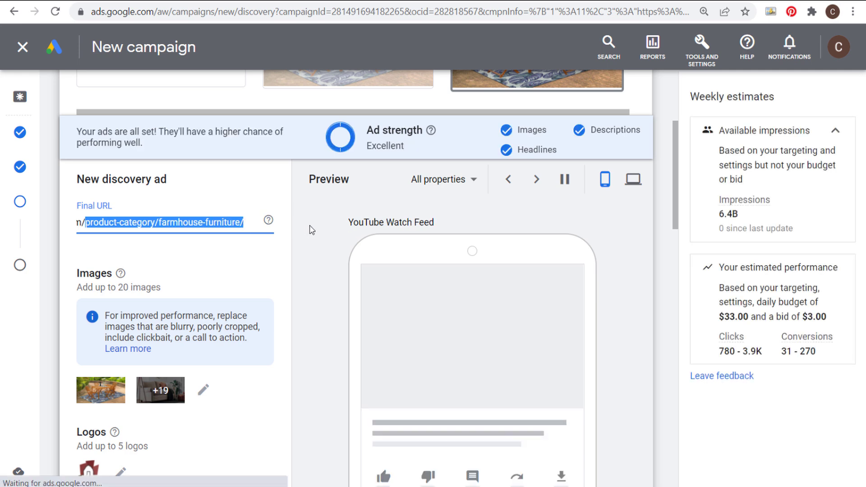
{"action": "type", "text": "farmhouse-furniture/"}
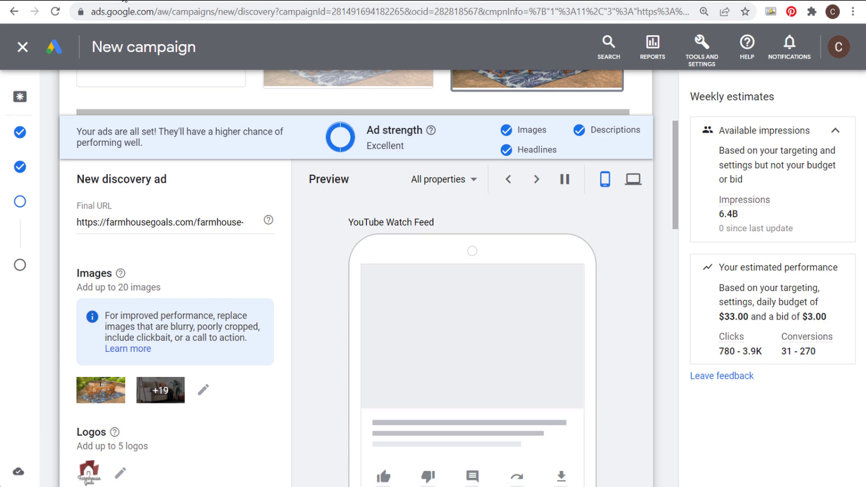
Switch to the Farmhouse Goals website and check the April 2022 FURN10 offer heading on the farmhouse furniture page.
{"action": "key", "text": "ctrl+Tab"}
{"action": "left_click_drag", "start_coordinate": [265, 206], "coordinate": [427, 206]}
{"action": "left_click", "coordinate": [426, 206]}
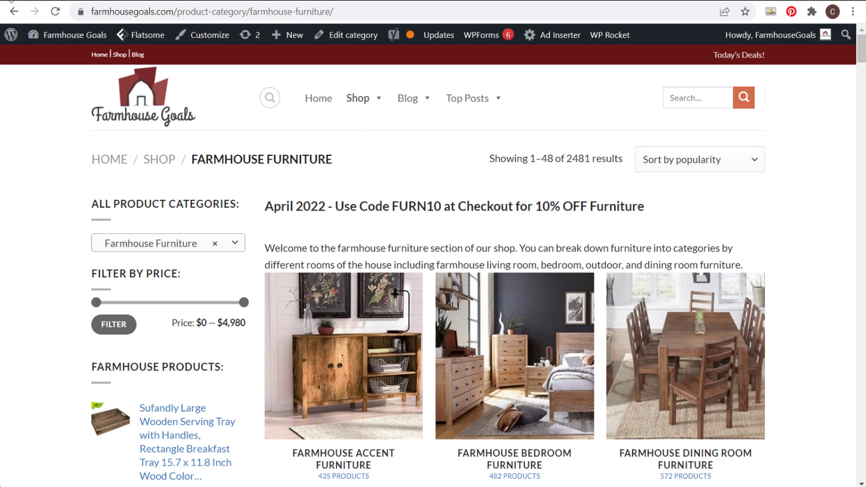
Return to Google Ads, apply the changes to the duplicated ad, and continue to the campaign review.
{"action": "key", "text": "ctrl+Tab"}
{"action": "scroll", "coordinate": [315, 286], "scroll_direction": "down", "scroll_amount": 10}
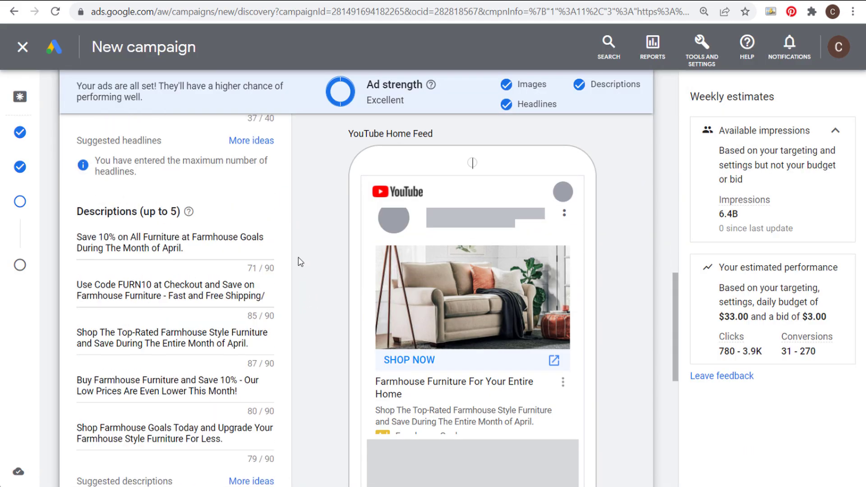
{"action": "scroll", "coordinate": [298, 249], "scroll_direction": "down", "scroll_amount": 10}
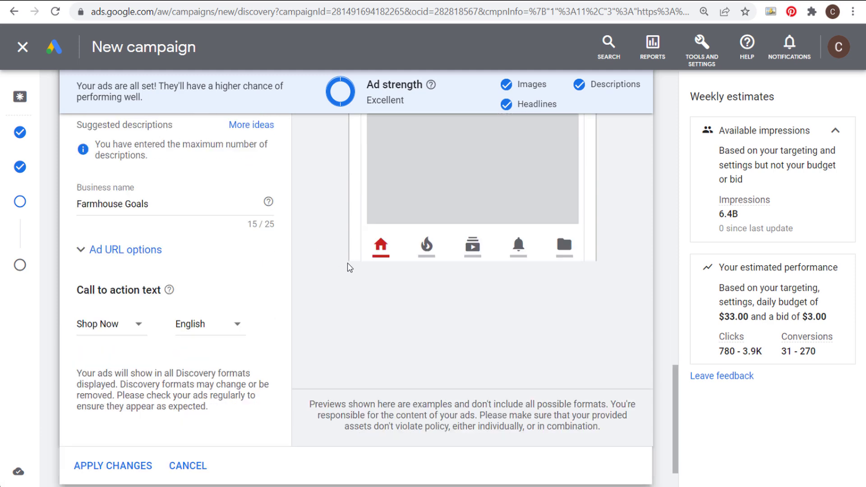
{"action": "left_click", "coordinate": [131, 403]}
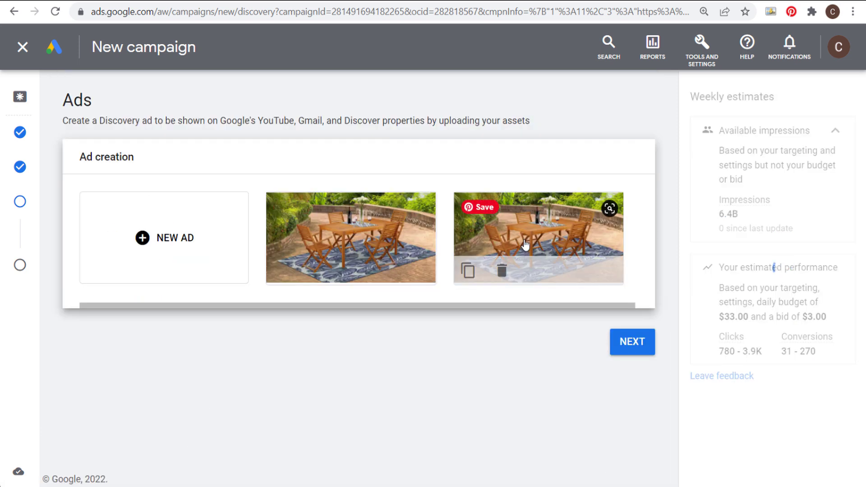
{"action": "left_click", "coordinate": [650, 351]}
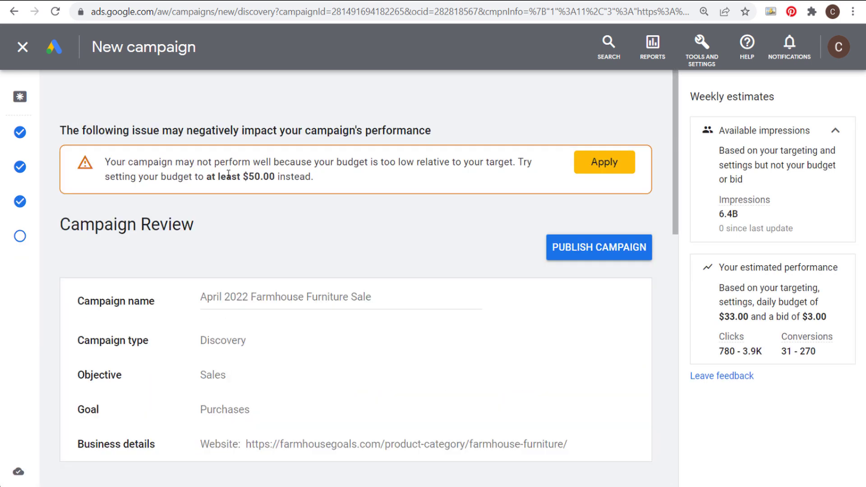
Review the budget recommendation, campaign settings, ad group targeting and ads, and publish the April 2022 Farmhouse Furniture Sale campaign.
{"action": "left_click_drag", "start_coordinate": [83, 131], "coordinate": [277, 131]}
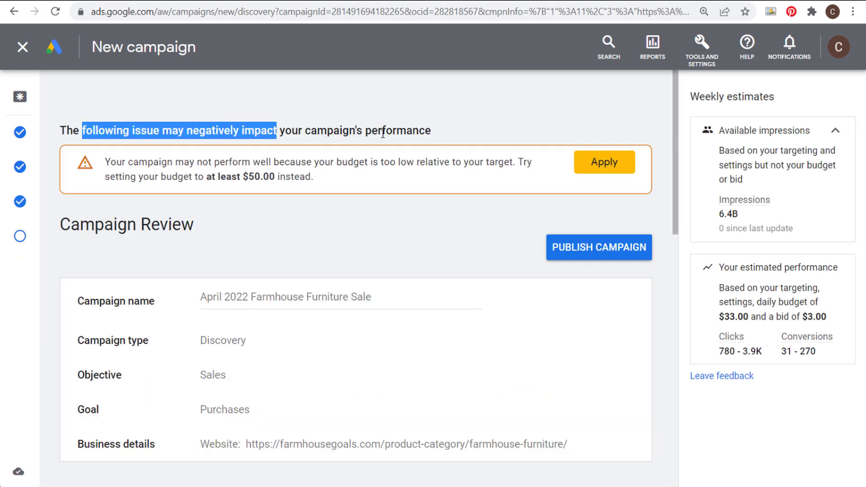
{"action": "left_click", "coordinate": [406, 130]}
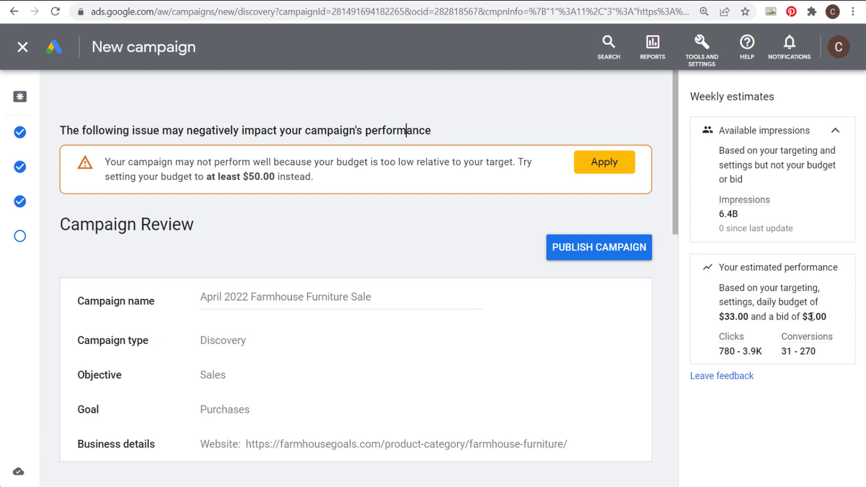
{"action": "scroll", "coordinate": [257, 206], "scroll_direction": "down", "scroll_amount": 4}
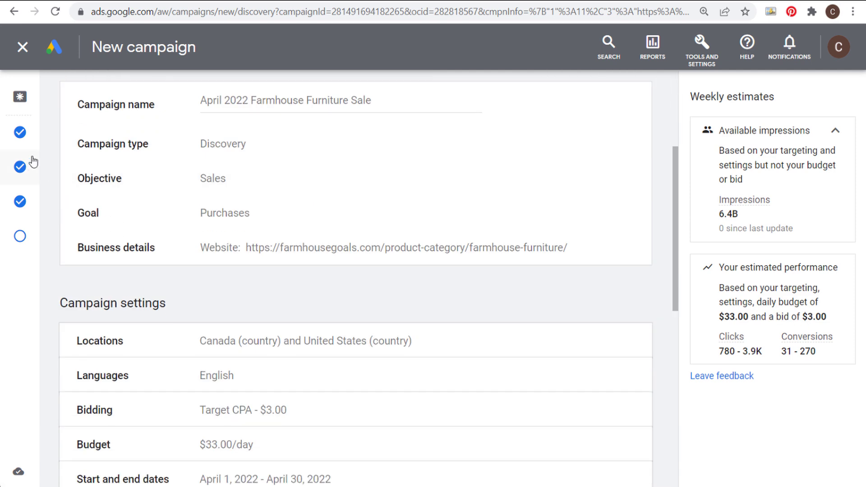
{"action": "scroll", "coordinate": [402, 210], "scroll_direction": "down", "scroll_amount": 4}
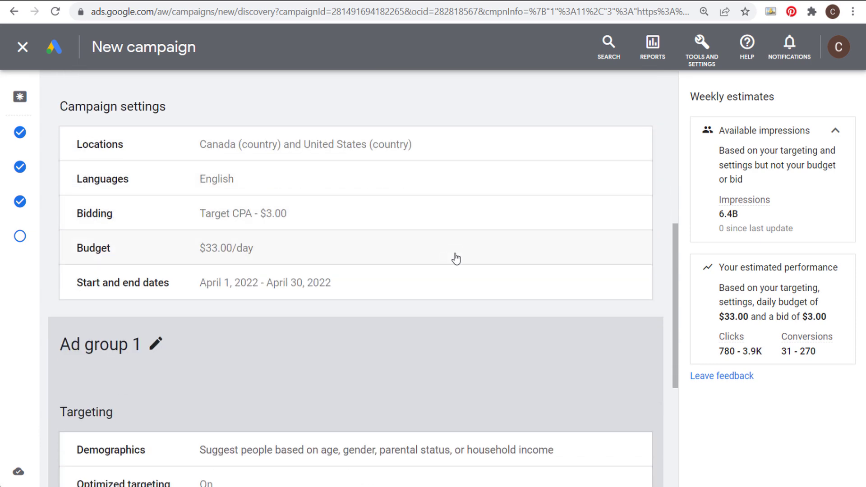
{"action": "scroll", "coordinate": [424, 180], "scroll_direction": "down", "scroll_amount": 1}
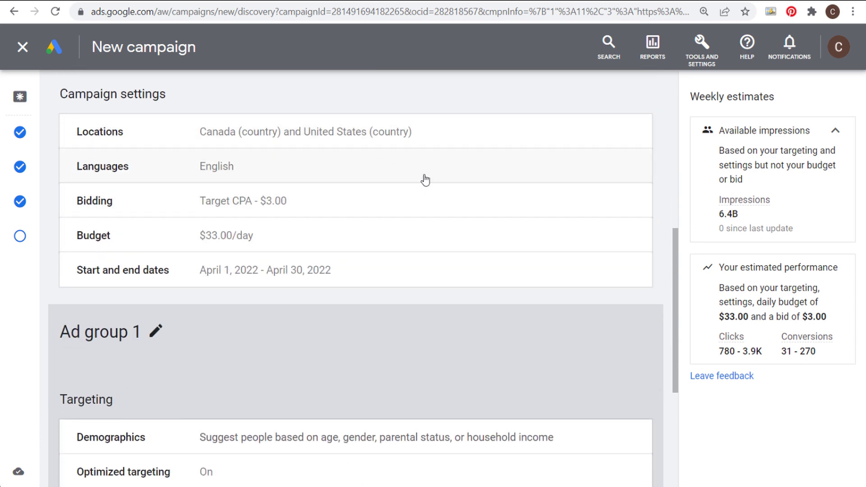
{"action": "scroll", "coordinate": [425, 180], "scroll_direction": "down", "scroll_amount": 4}
{"action": "scroll", "coordinate": [339, 207], "scroll_direction": "down", "scroll_amount": 2}
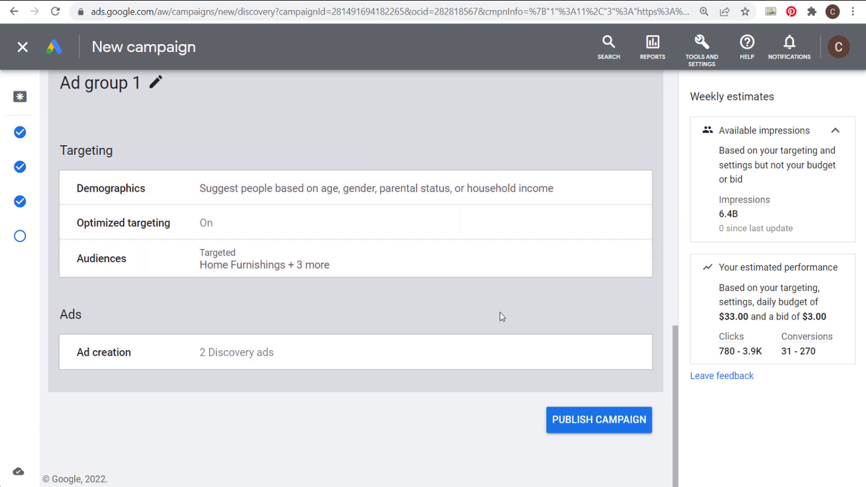
{"action": "left_click", "coordinate": [632, 427]}
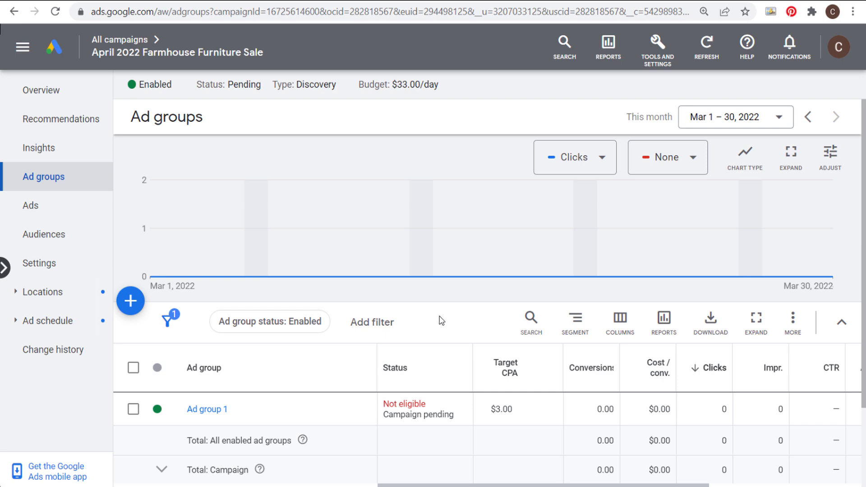
Copy Ad group 1 of the published campaign and bring up the editing options that include Paste.
{"action": "left_click", "coordinate": [133, 410]}
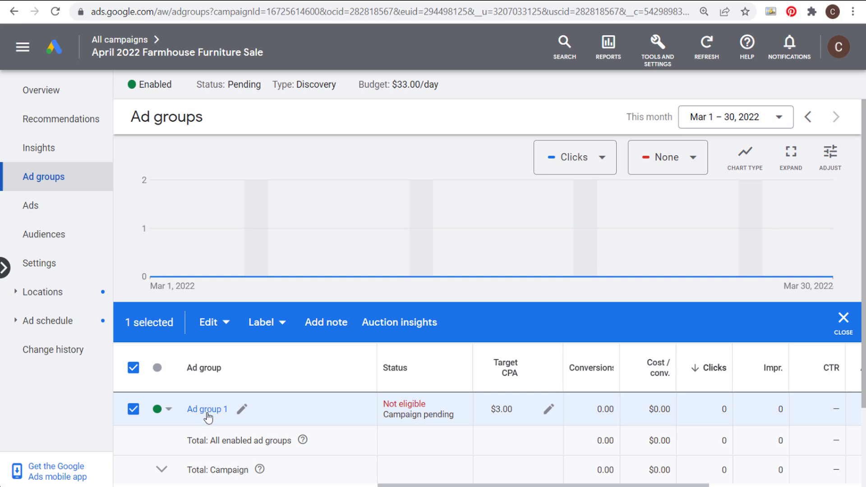
{"action": "left_click", "coordinate": [211, 325]}
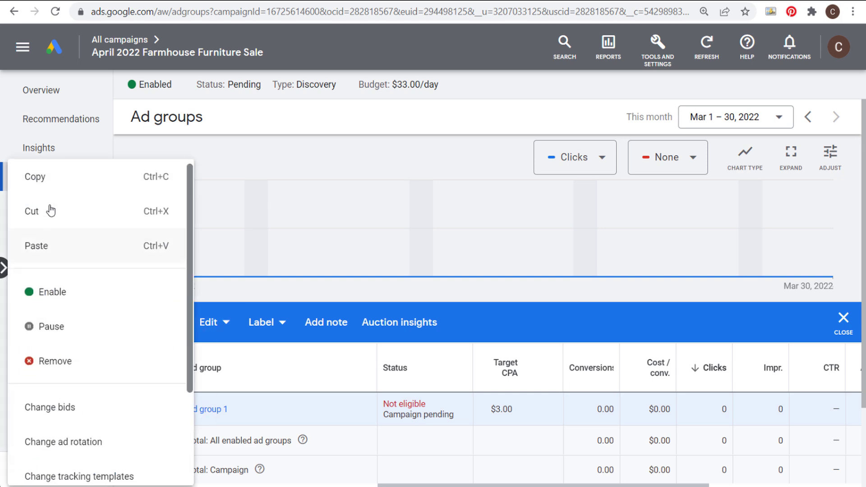
{"action": "left_click", "coordinate": [54, 176]}
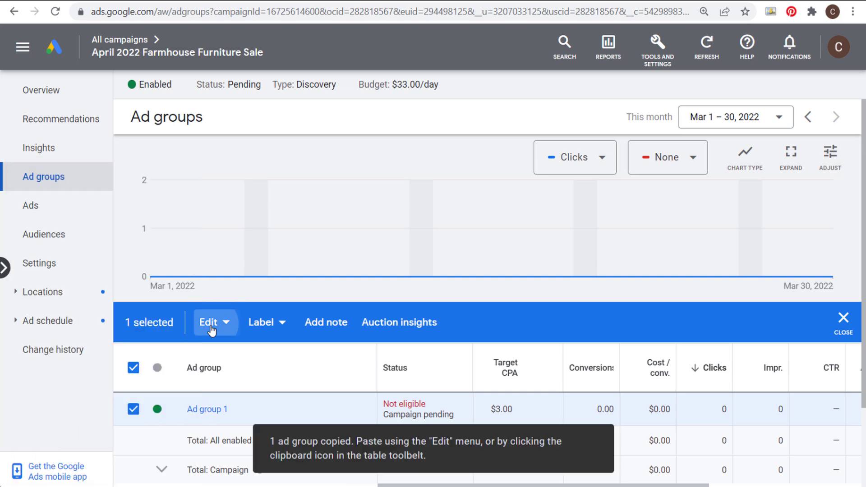
{"action": "left_click", "coordinate": [211, 329]}
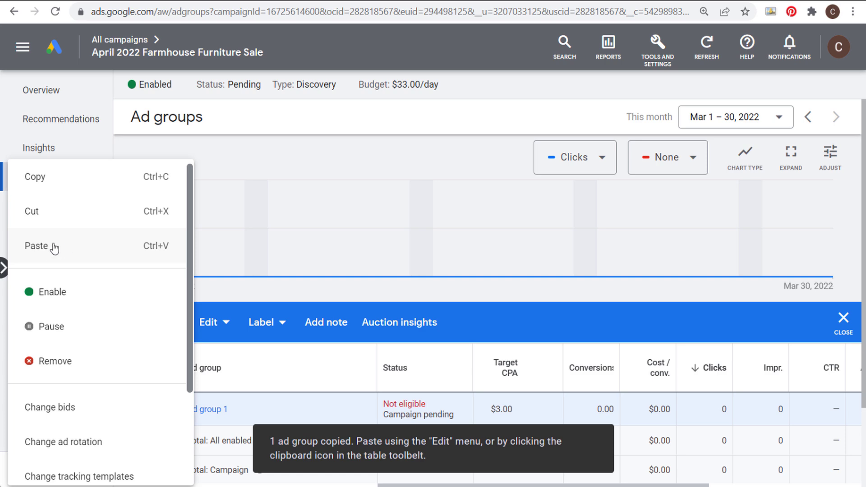
{"action": "left_click", "coordinate": [226, 410]}
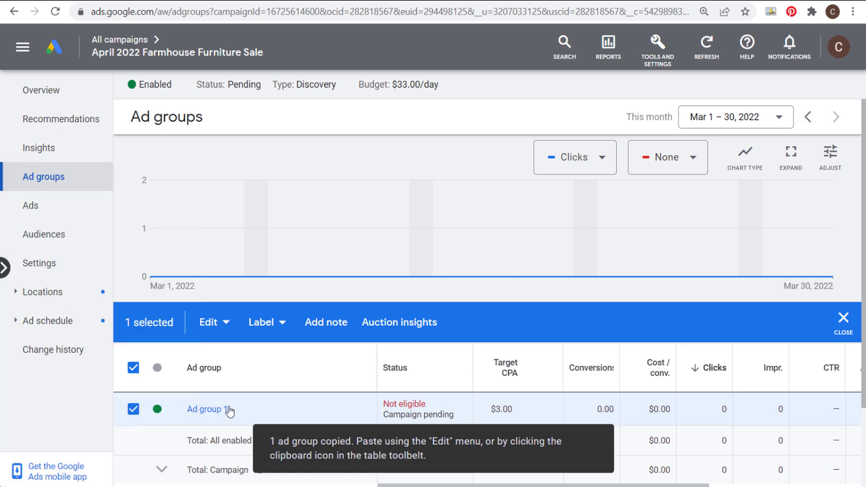
View the audience page of Ad group 1, and return through the campaign level to the list of all campaigns.
{"action": "left_click", "coordinate": [194, 410]}
{"action": "left_click", "coordinate": [56, 177]}
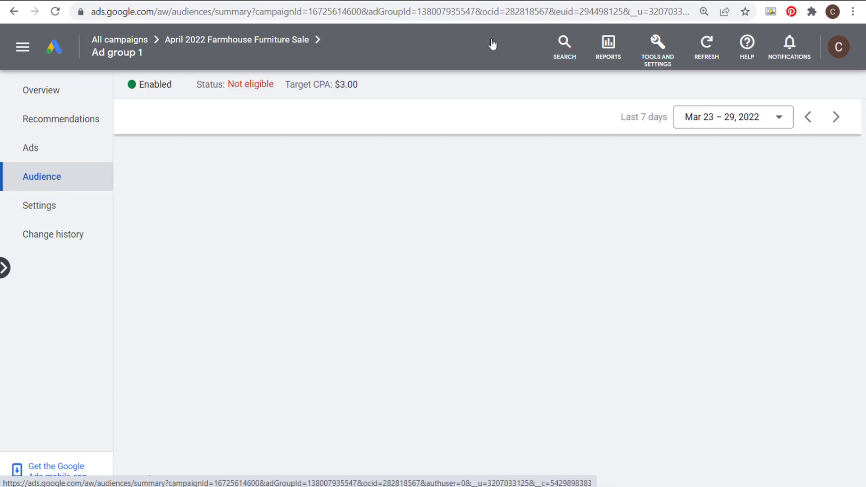
{"action": "left_click", "coordinate": [263, 45]}
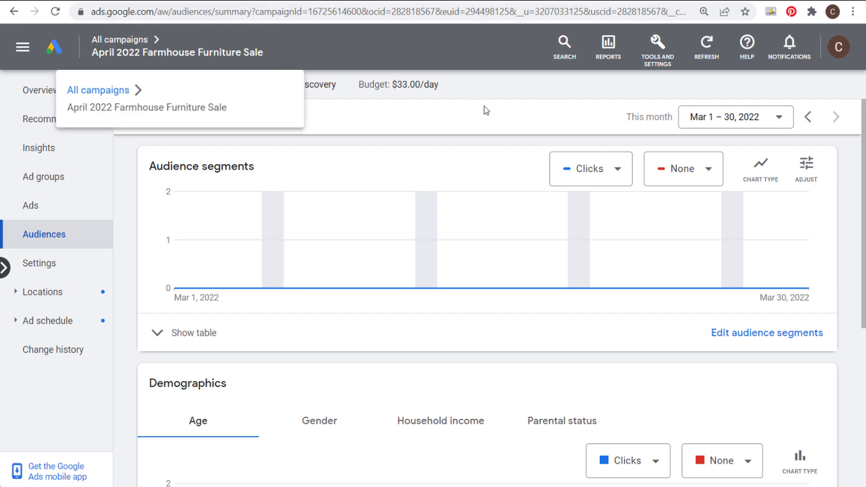
{"action": "left_click", "coordinate": [121, 1]}
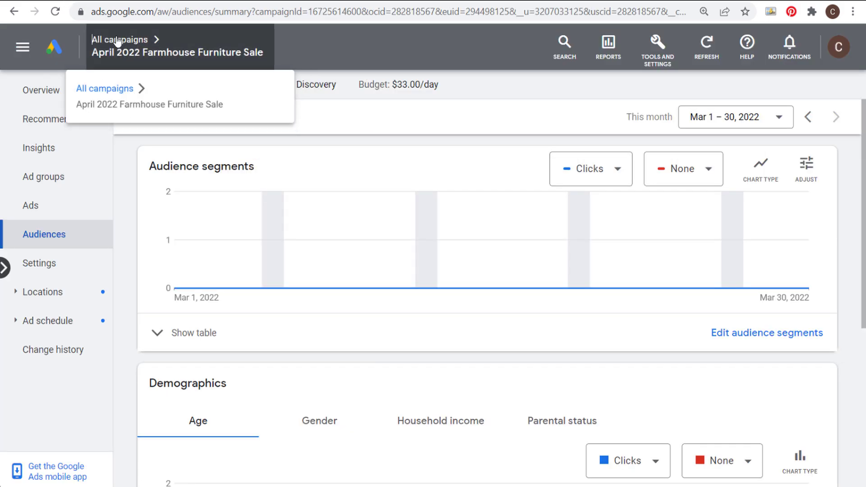
{"action": "left_click", "coordinate": [120, 41]}
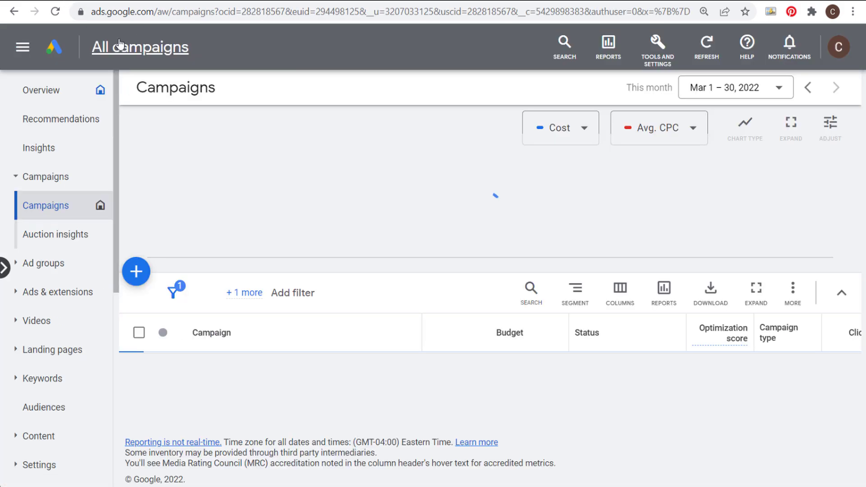